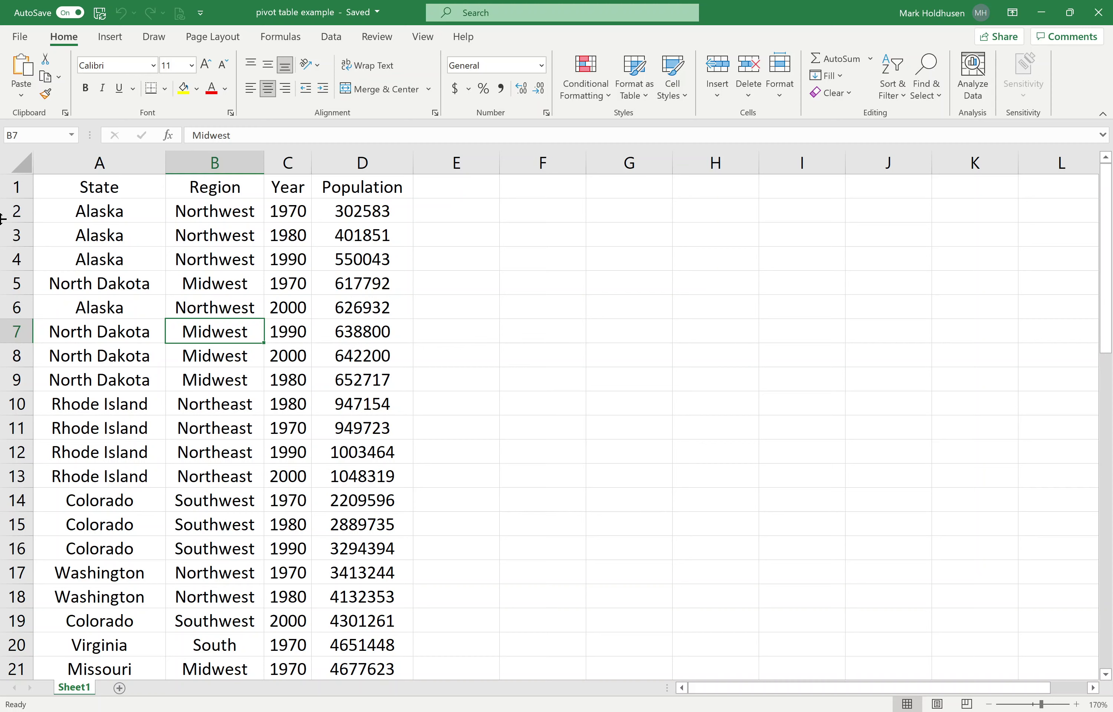
Start a new PivotTable from the Insert ribbon for Sheet1!$A$1:$D$53, placed on a new worksheet
{"action": "left_click", "coordinate": [110, 37]}
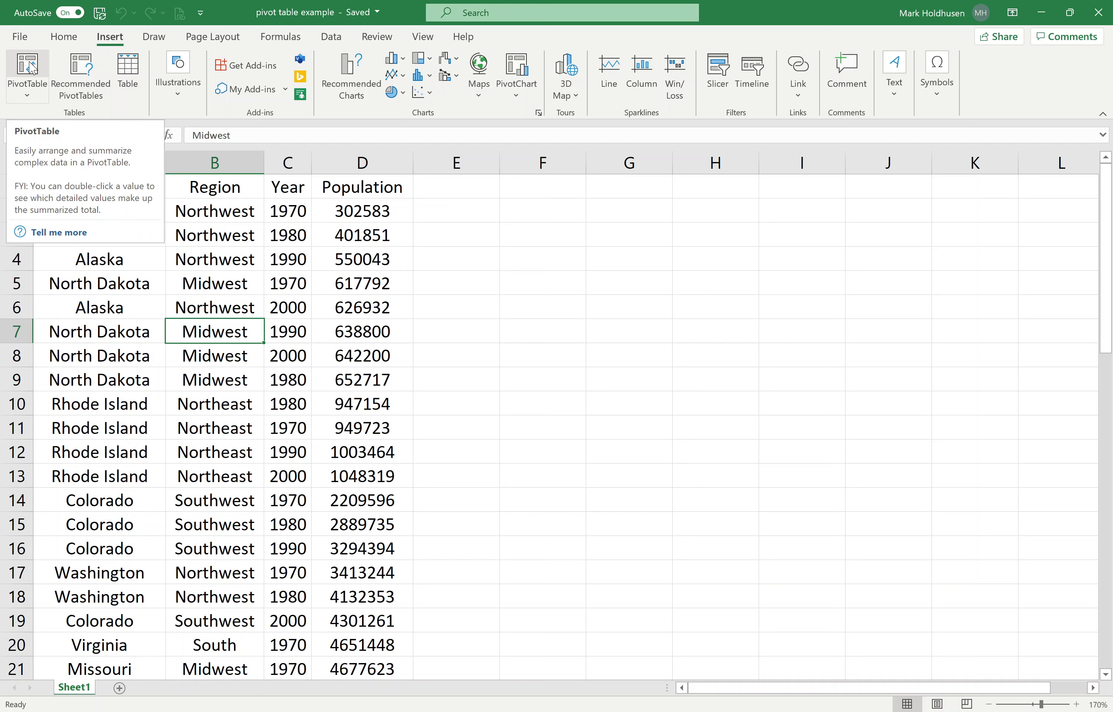
{"action": "left_click", "coordinate": [29, 66]}
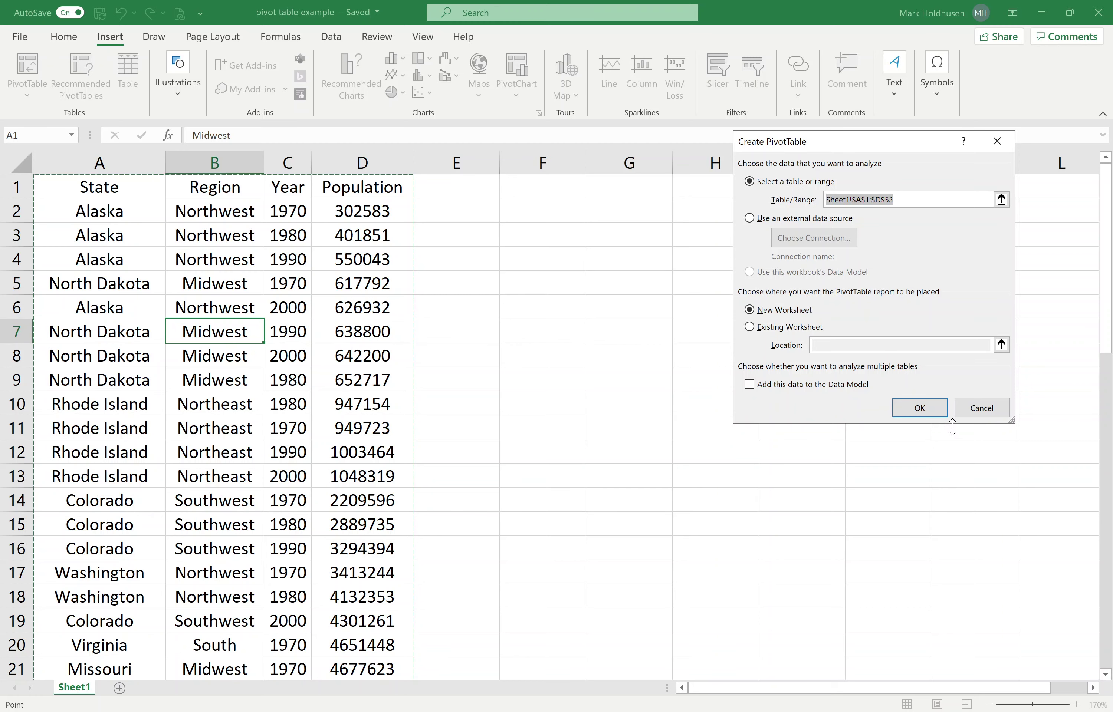
Create the pivot on a new sheet with Region as rows and Sum of Population as values
{"action": "left_click", "coordinate": [925, 407]}
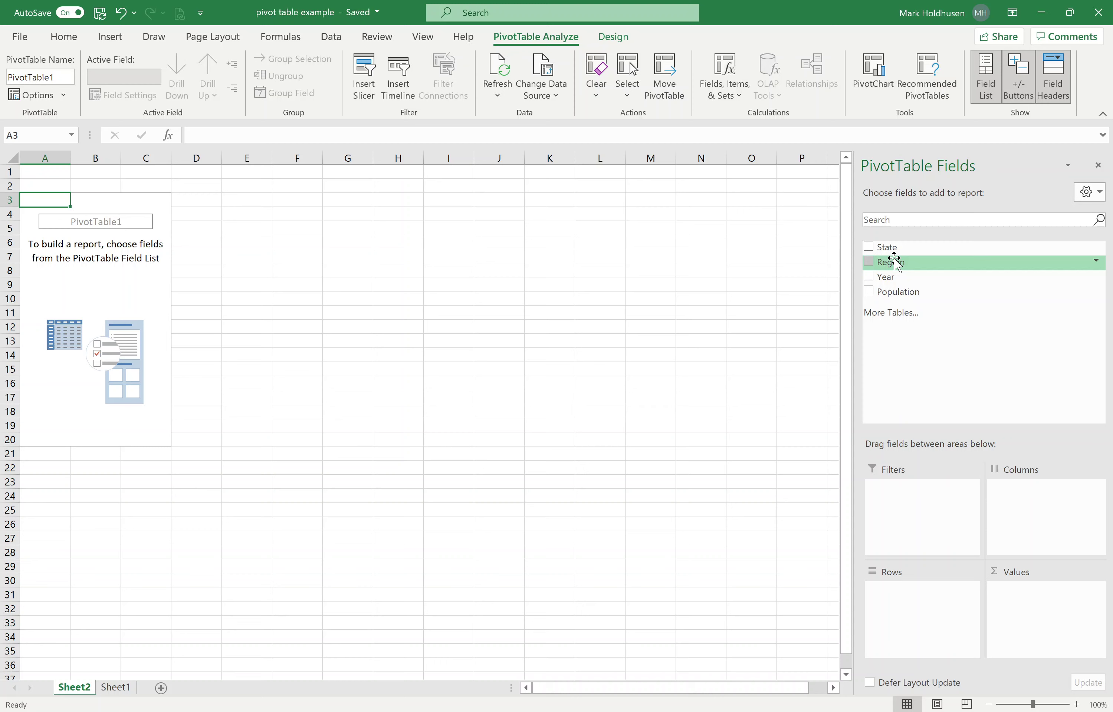
{"action": "left_click", "coordinate": [871, 263]}
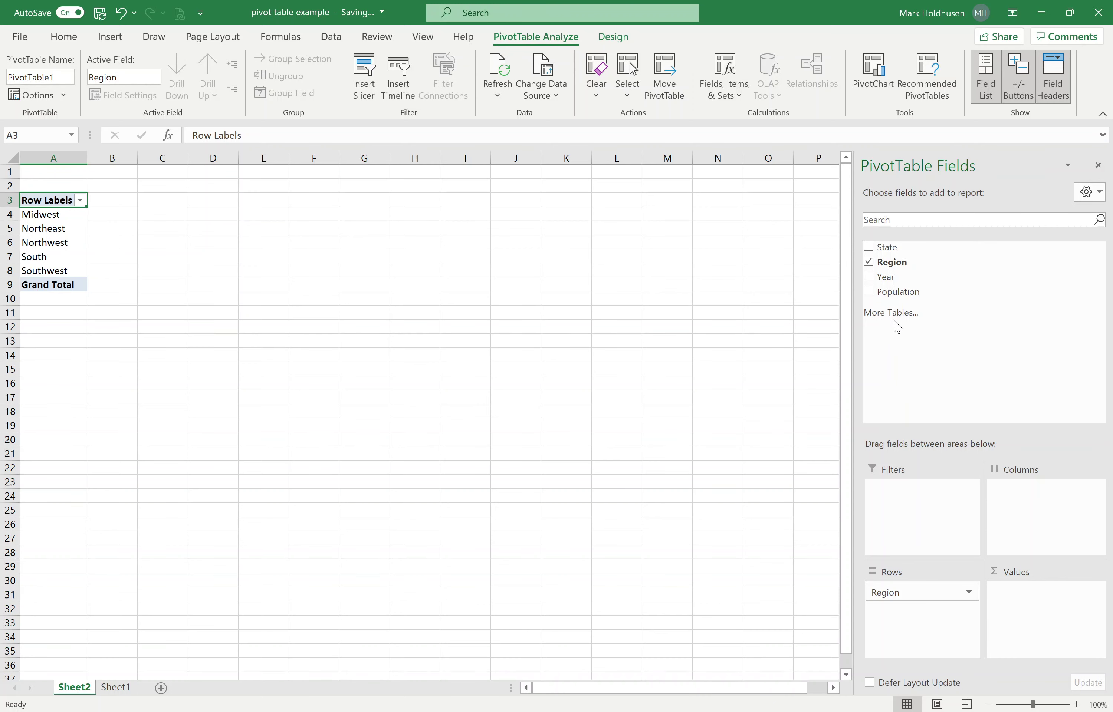
{"action": "left_click", "coordinate": [868, 292]}
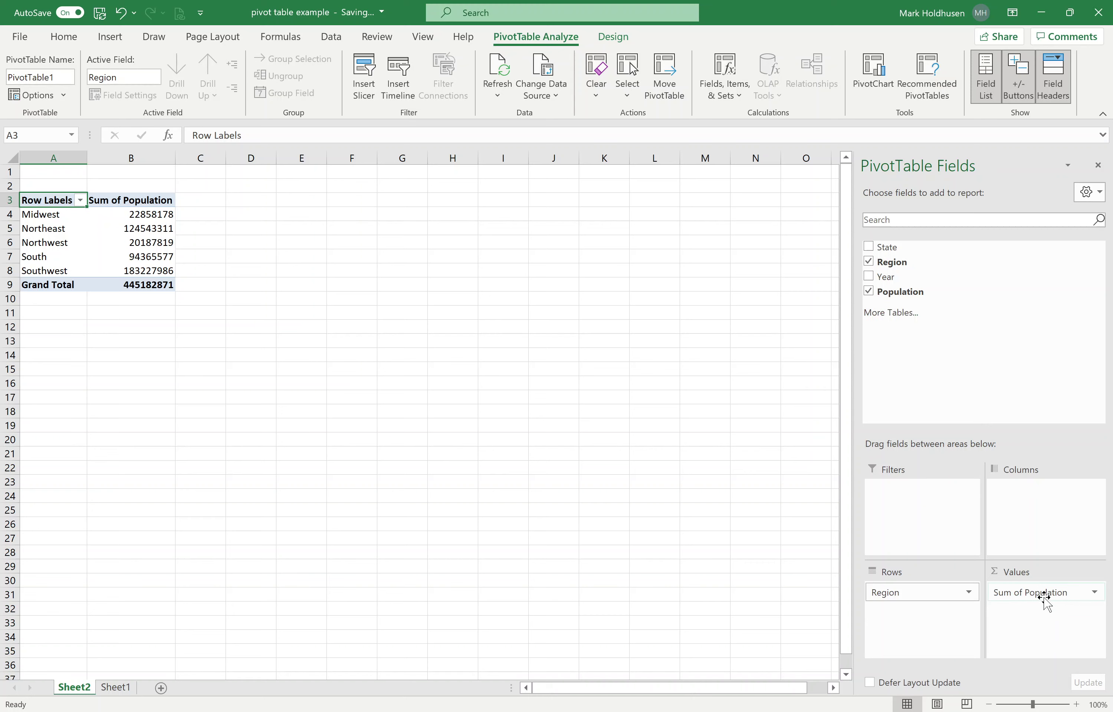
Change the Population value field from Sum to Average, giving a grand total of 8561209.058
{"action": "left_click", "coordinate": [1097, 597]}
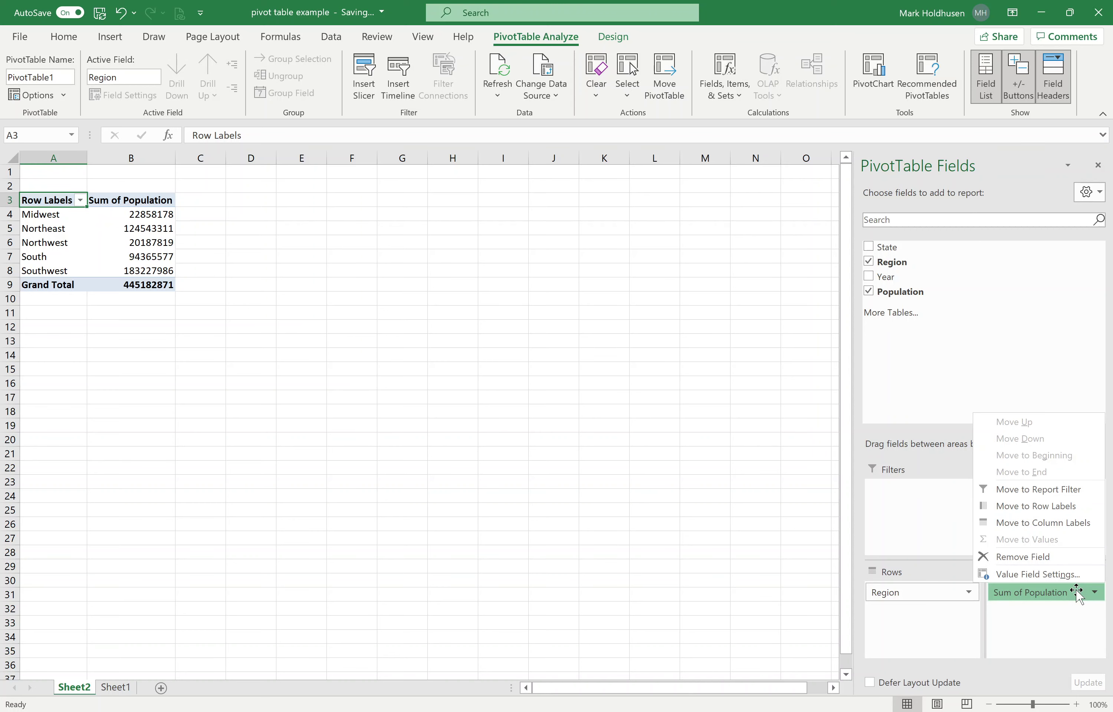
{"action": "left_click", "coordinate": [1039, 574]}
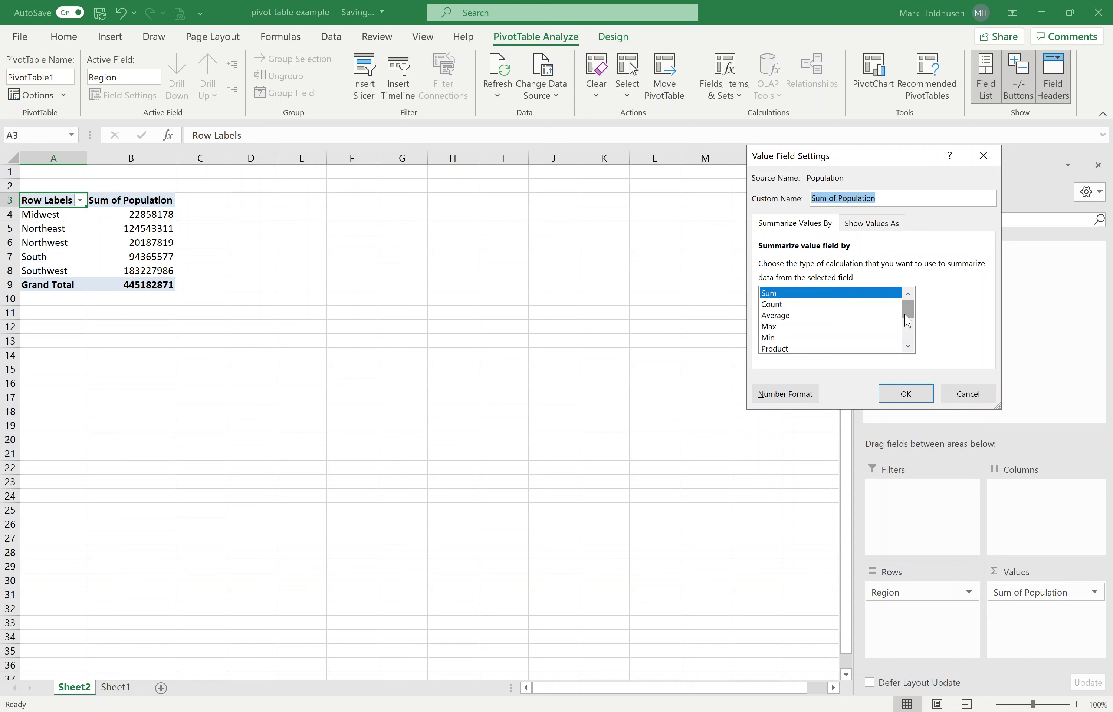
{"action": "left_click", "coordinate": [784, 317]}
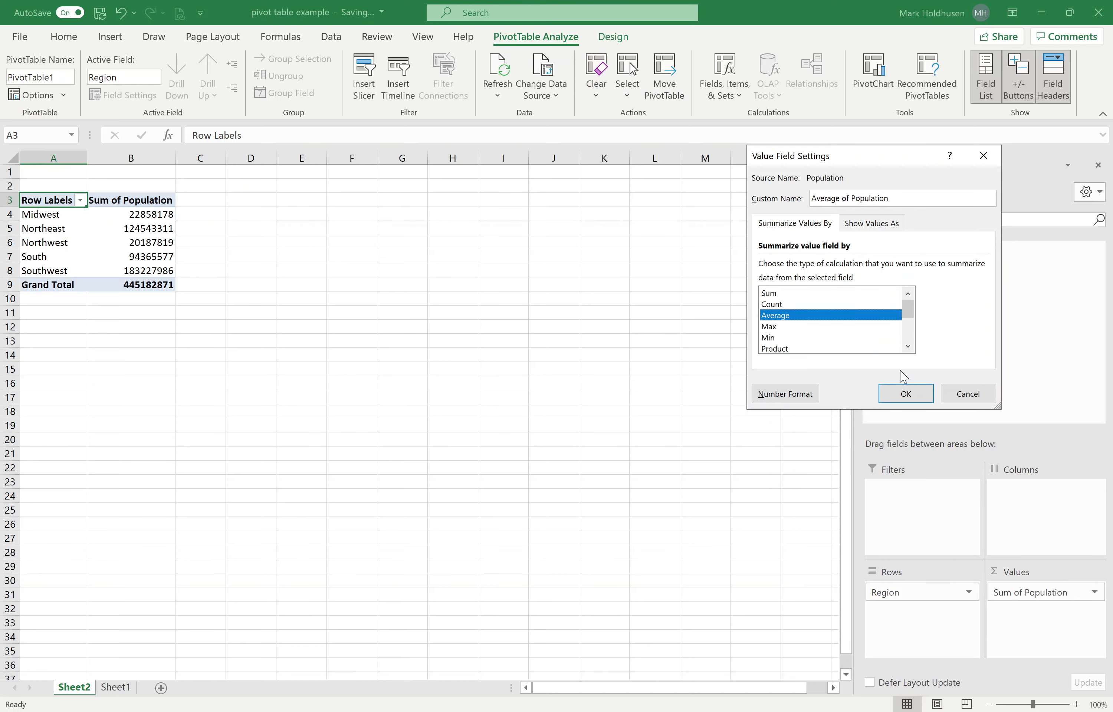
{"action": "left_click", "coordinate": [912, 394]}
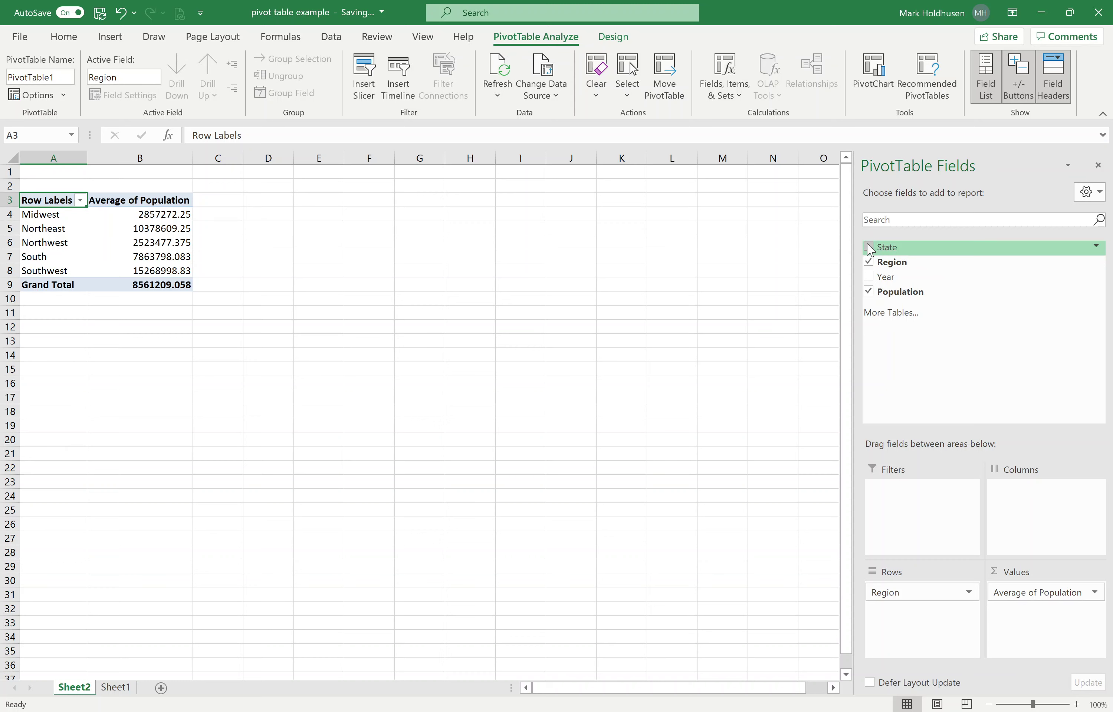
Nest State under Region in the rows and inspect the Missouri, Northeast and New York averages
{"action": "left_click", "coordinate": [869, 247]}
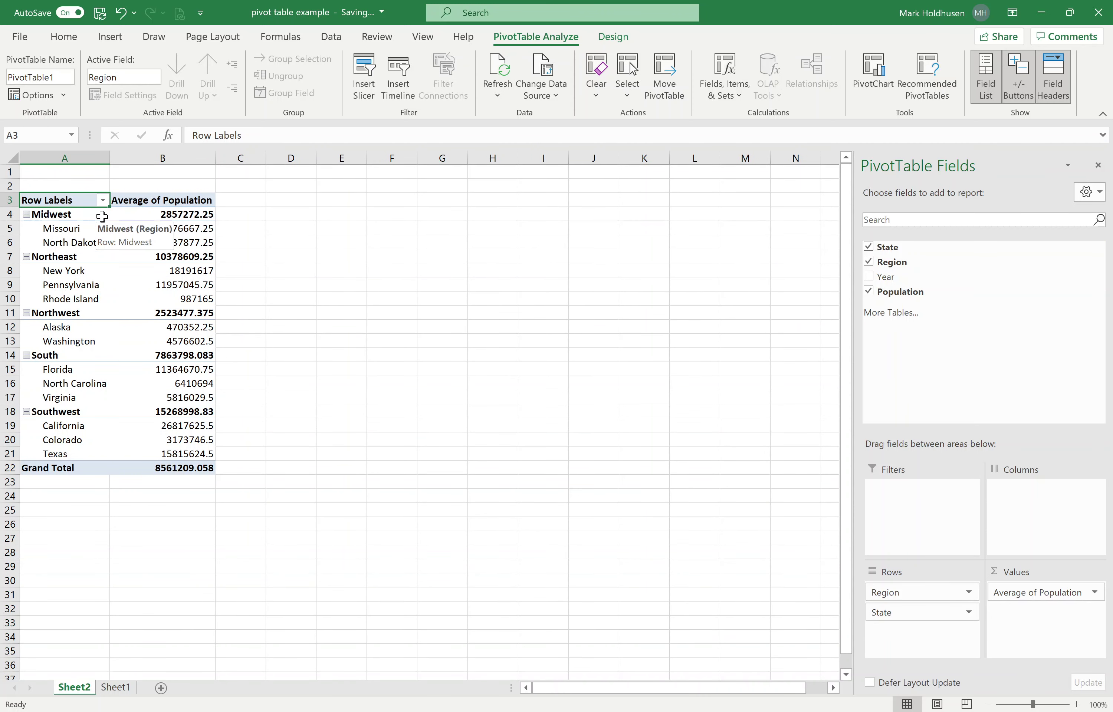
{"action": "left_click", "coordinate": [56, 230]}
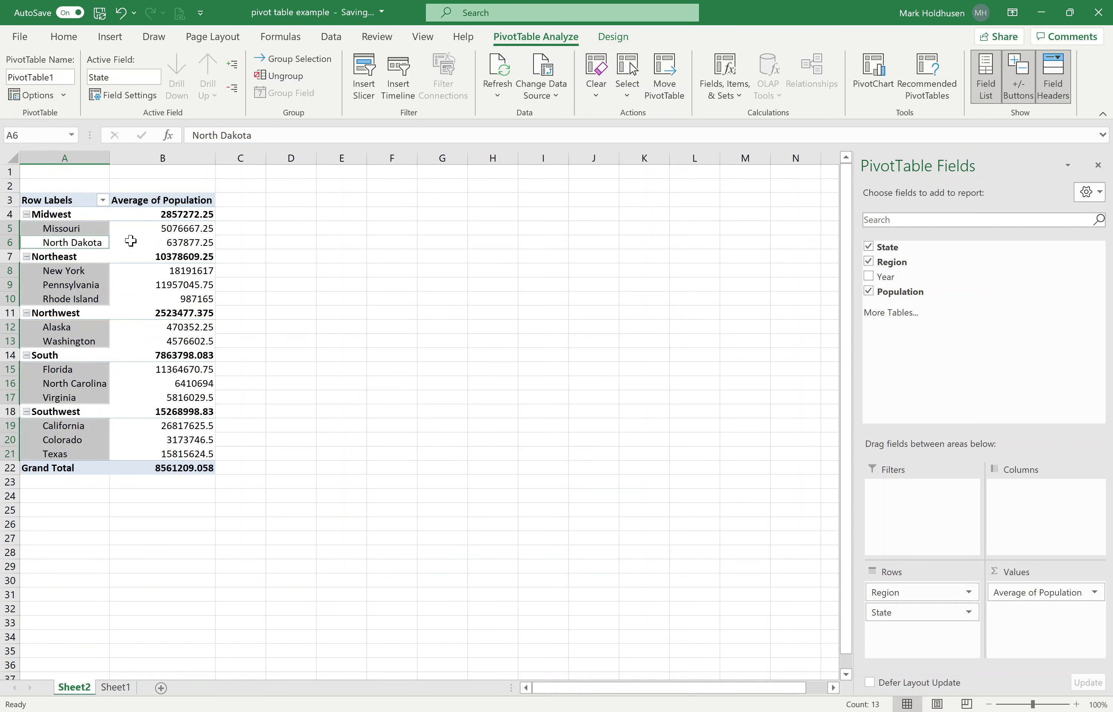
{"action": "mouse_move", "coordinate": [156, 230]}
{"action": "left_click", "coordinate": [86, 232]}
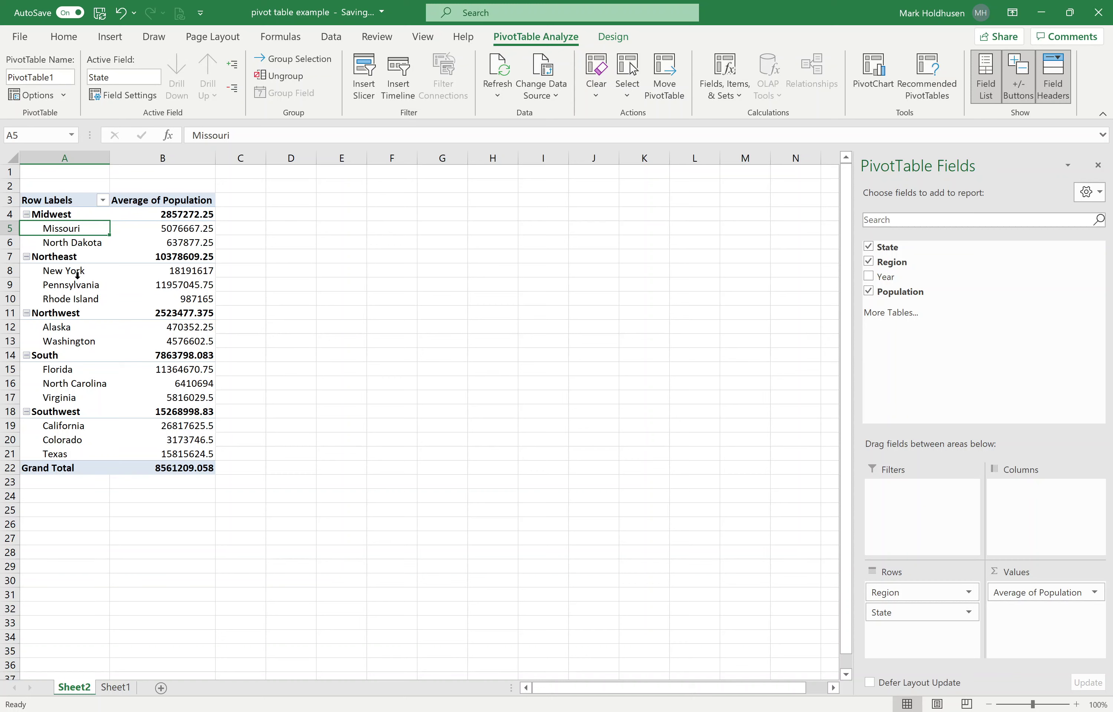
{"action": "left_click", "coordinate": [185, 255]}
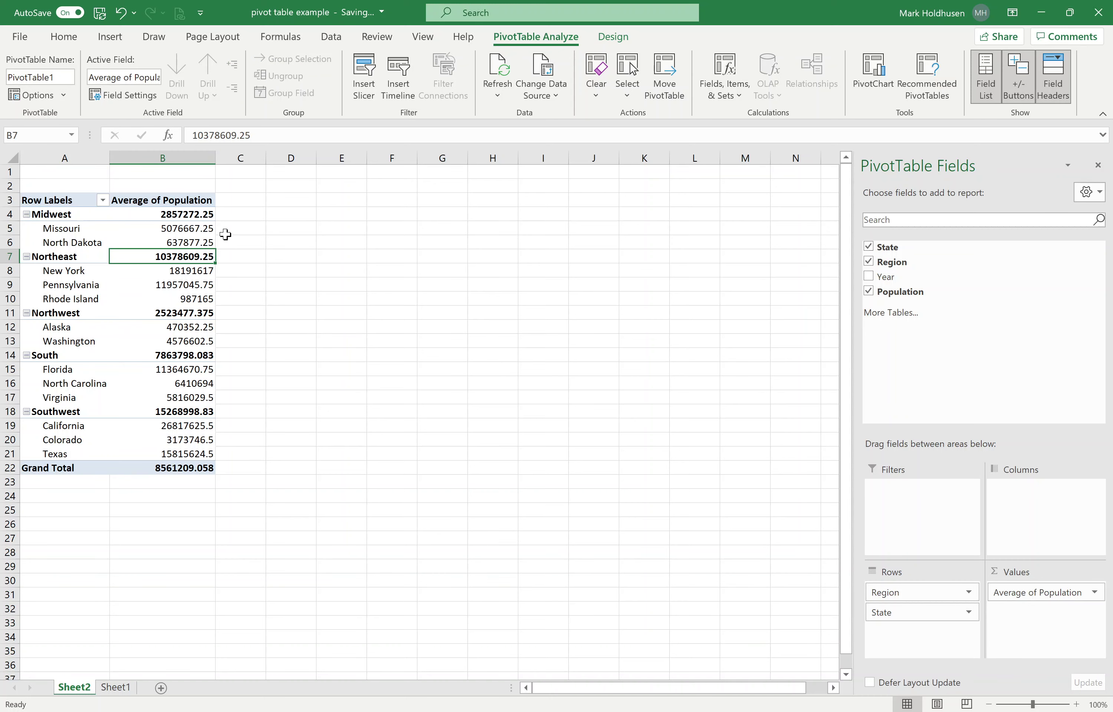
{"action": "left_click", "coordinate": [196, 271]}
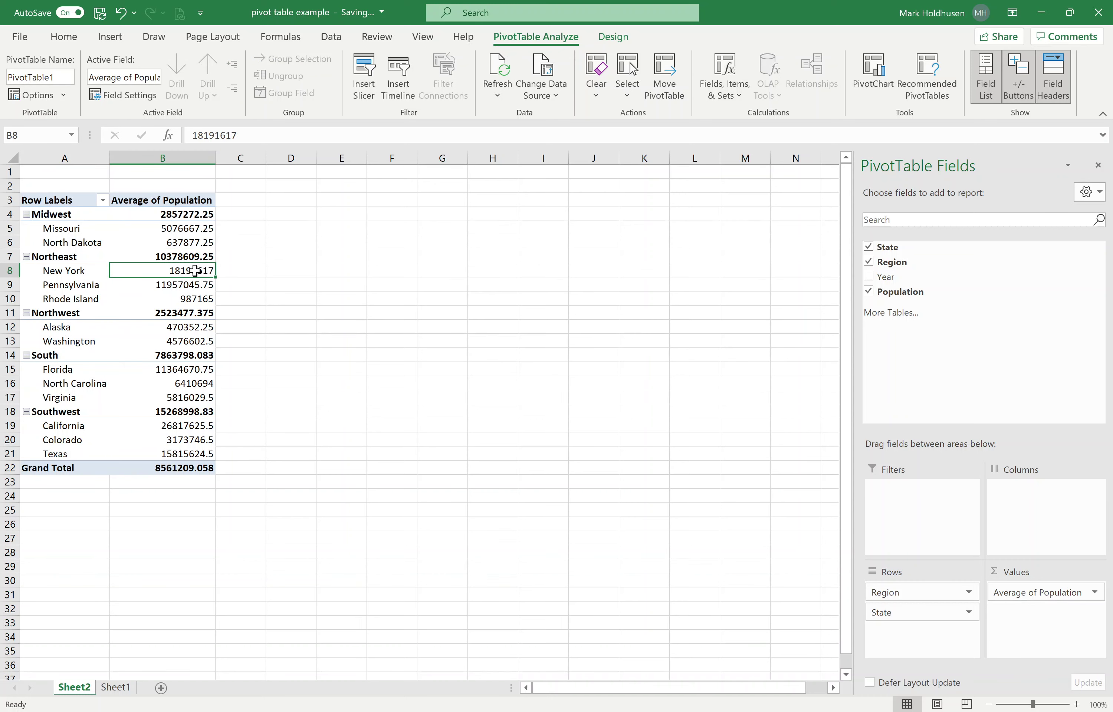
{"action": "mouse_move", "coordinate": [192, 284]}
Add Year, remove Sum of Year from Values, and place Year in Rows beneath State
{"action": "left_click", "coordinate": [869, 277]}
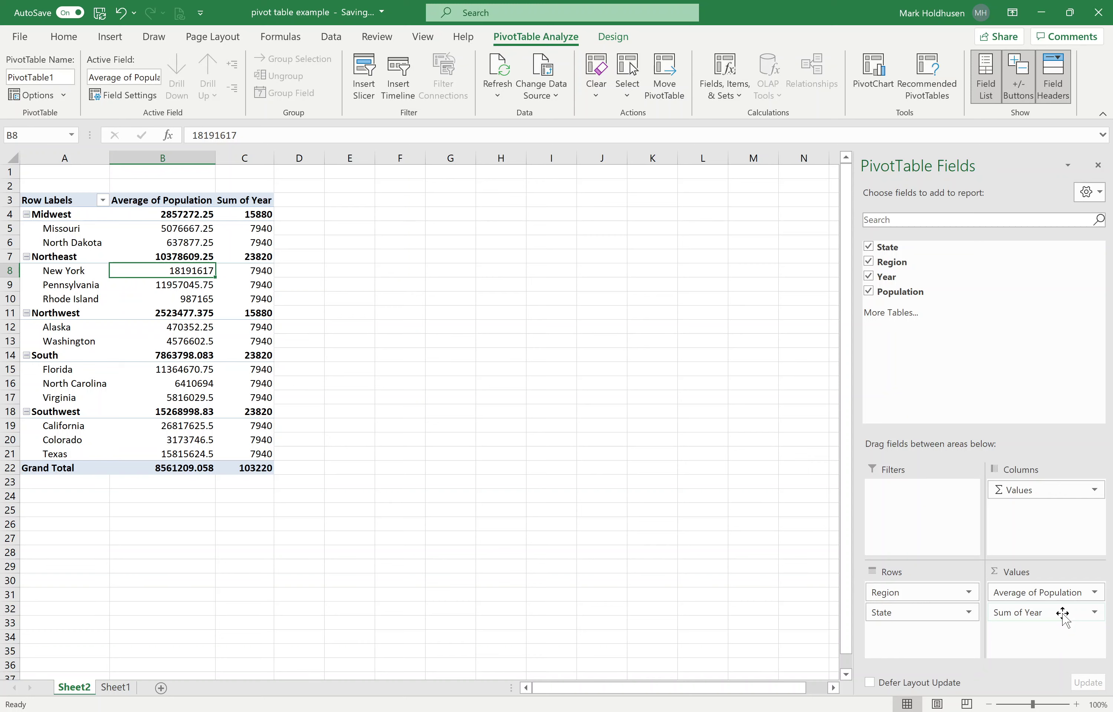
{"action": "left_click", "coordinate": [1095, 613]}
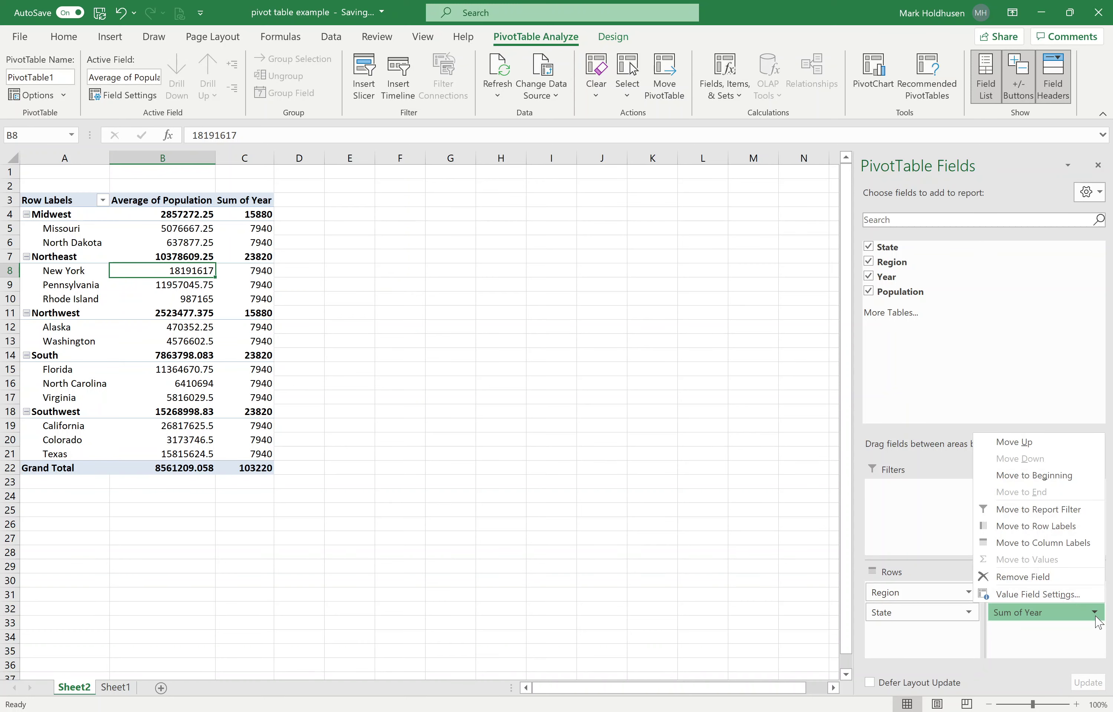
{"action": "left_click", "coordinate": [1040, 579]}
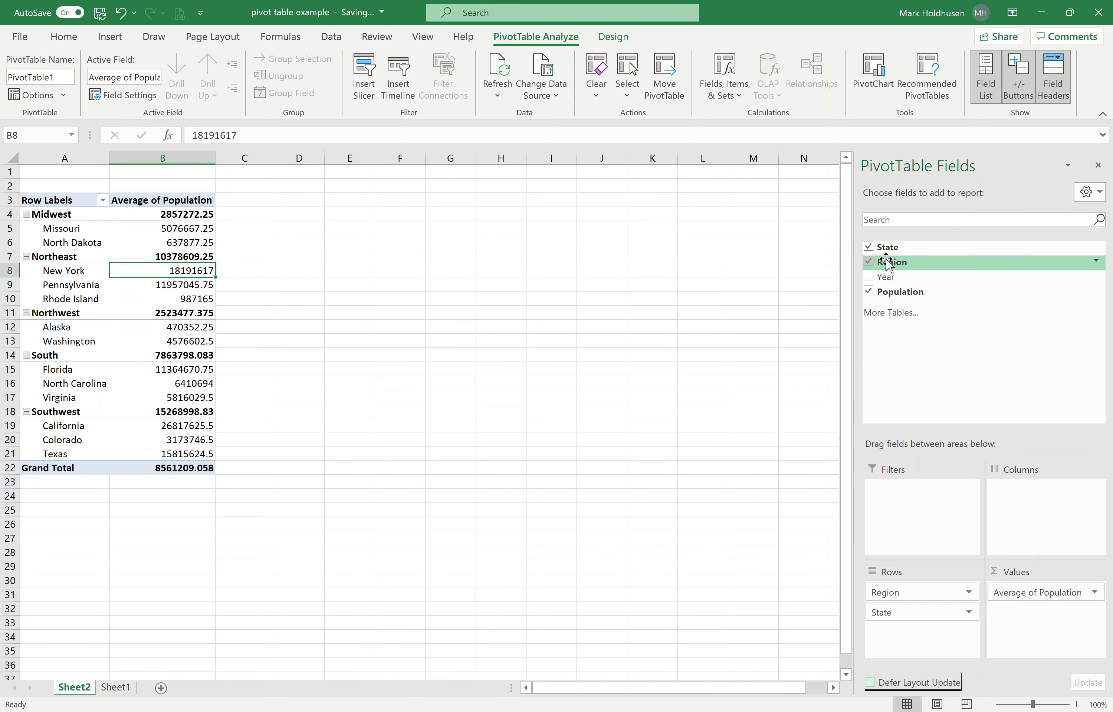
{"action": "left_click_drag", "start_coordinate": [885, 277], "coordinate": [926, 639]}
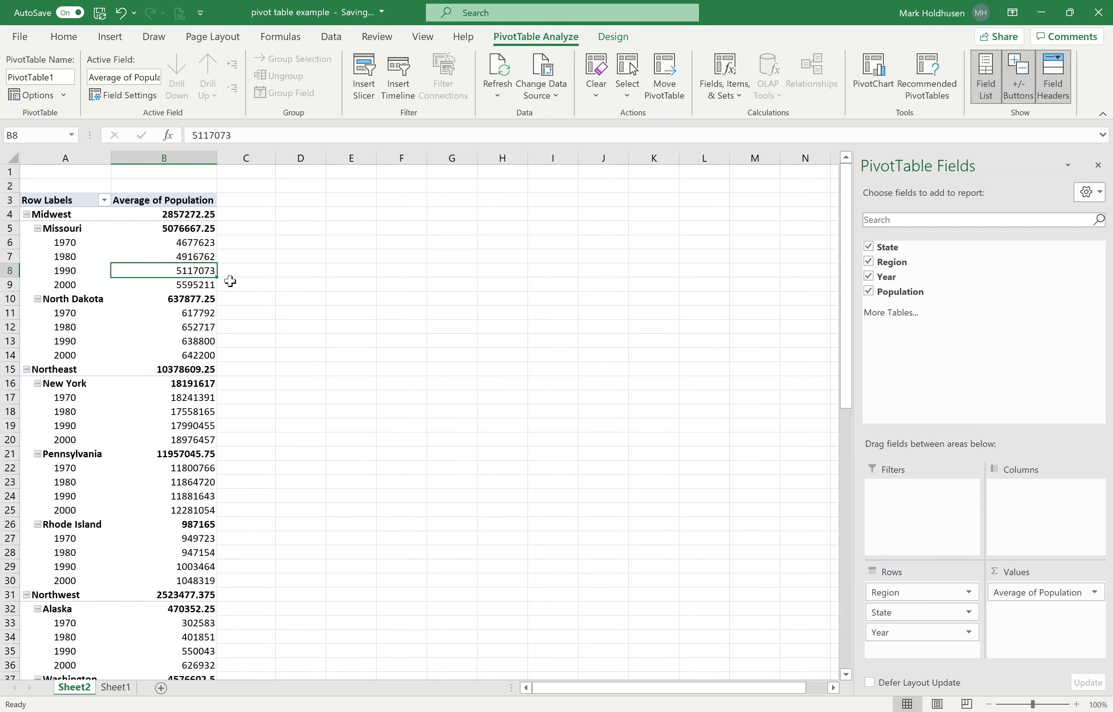
Check Missouri's population values for 1970, 1980, 1990 and 2000
{"action": "left_click", "coordinate": [193, 242]}
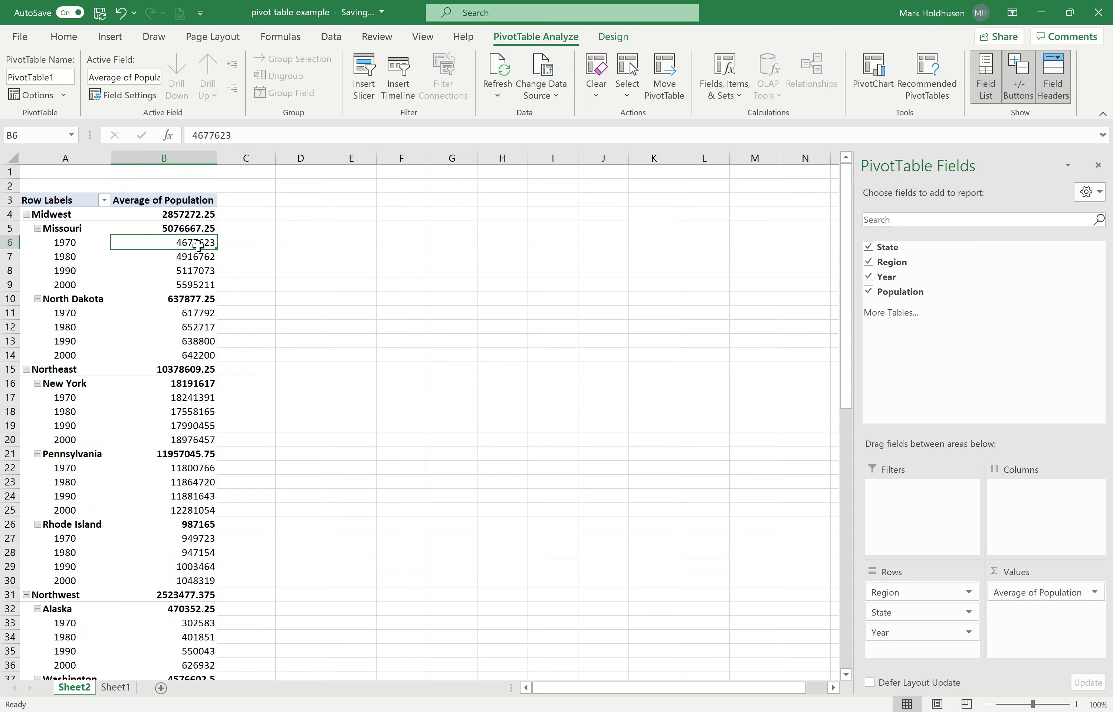
{"action": "left_click", "coordinate": [196, 257]}
{"action": "left_click", "coordinate": [199, 271]}
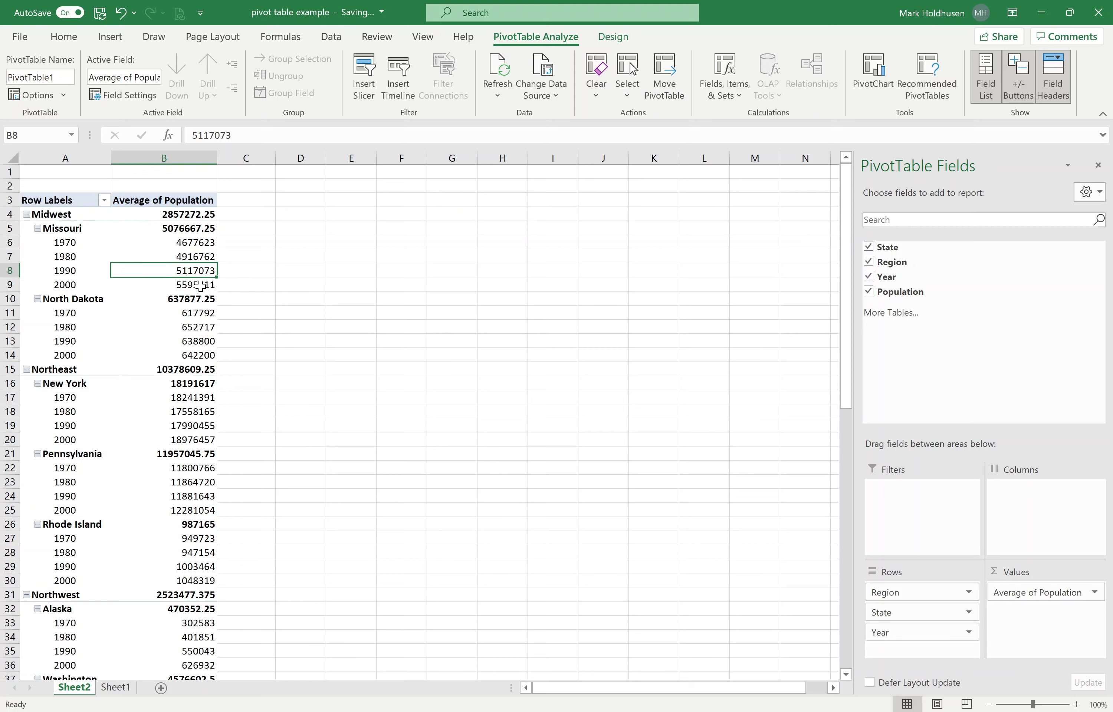
{"action": "left_click", "coordinate": [200, 286]}
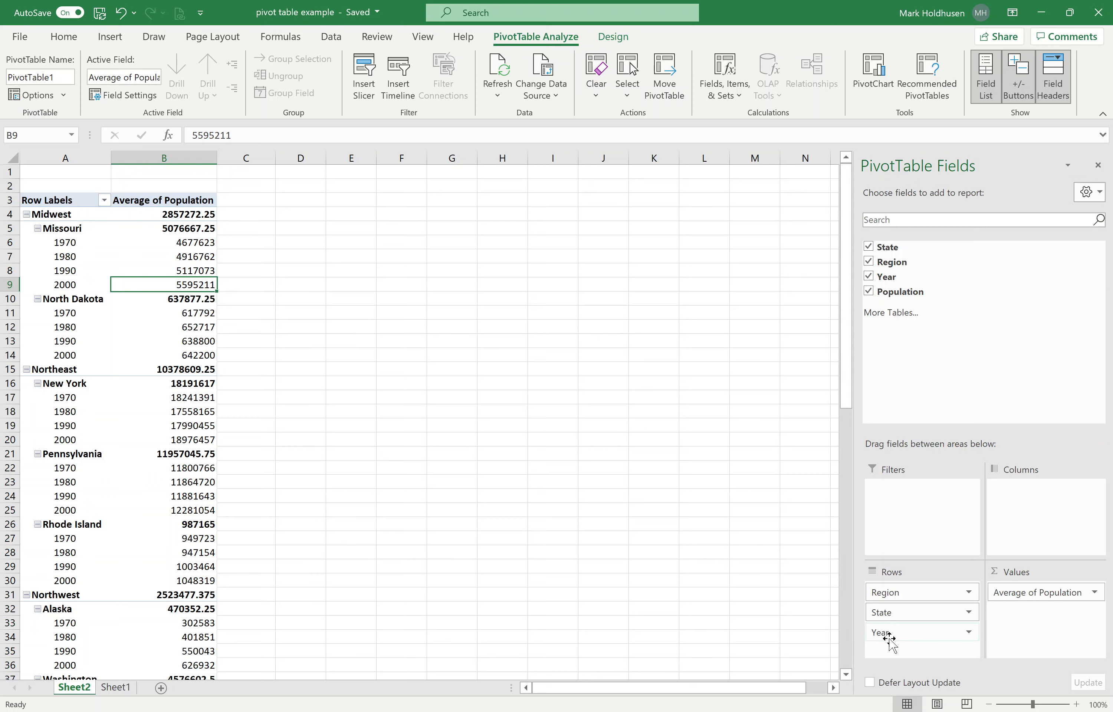
Move Year above Region in the rows and collapse the 1970, 1980, 1990 and 2000 groups
{"action": "left_click_drag", "start_coordinate": [896, 636], "coordinate": [913, 616]}
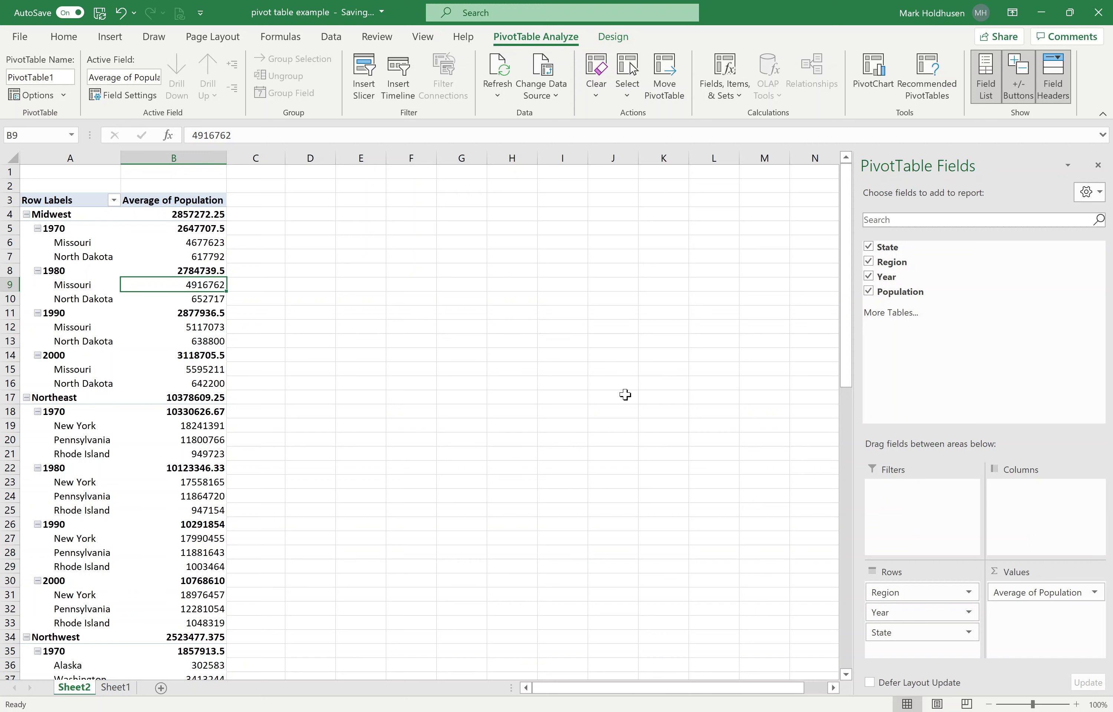
{"action": "left_click_drag", "start_coordinate": [927, 622], "coordinate": [914, 587]}
{"action": "mouse_move", "coordinate": [196, 316]}
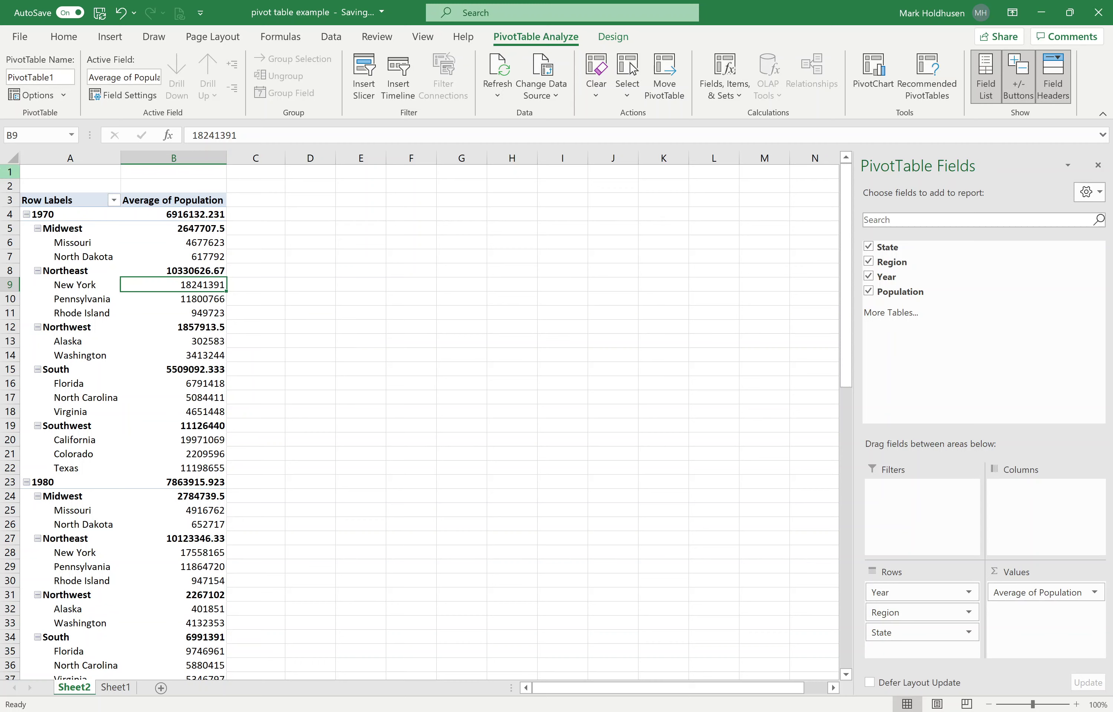
{"action": "left_click", "coordinate": [29, 217]}
{"action": "left_click", "coordinate": [27, 216]}
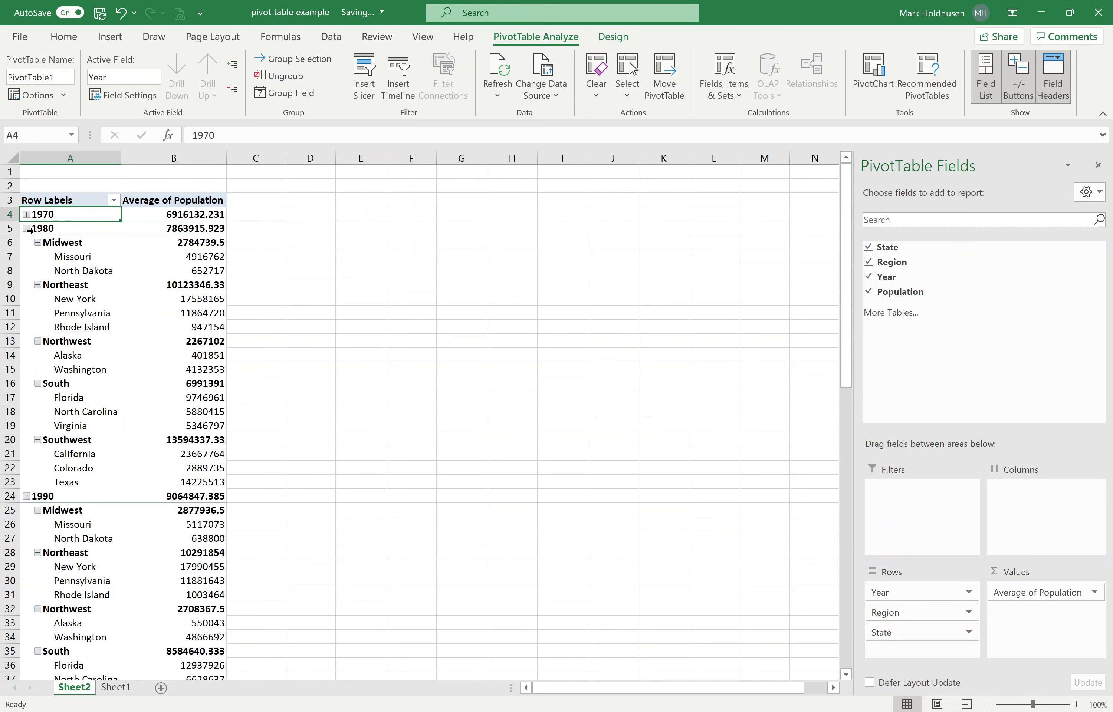
{"action": "left_click", "coordinate": [26, 229]}
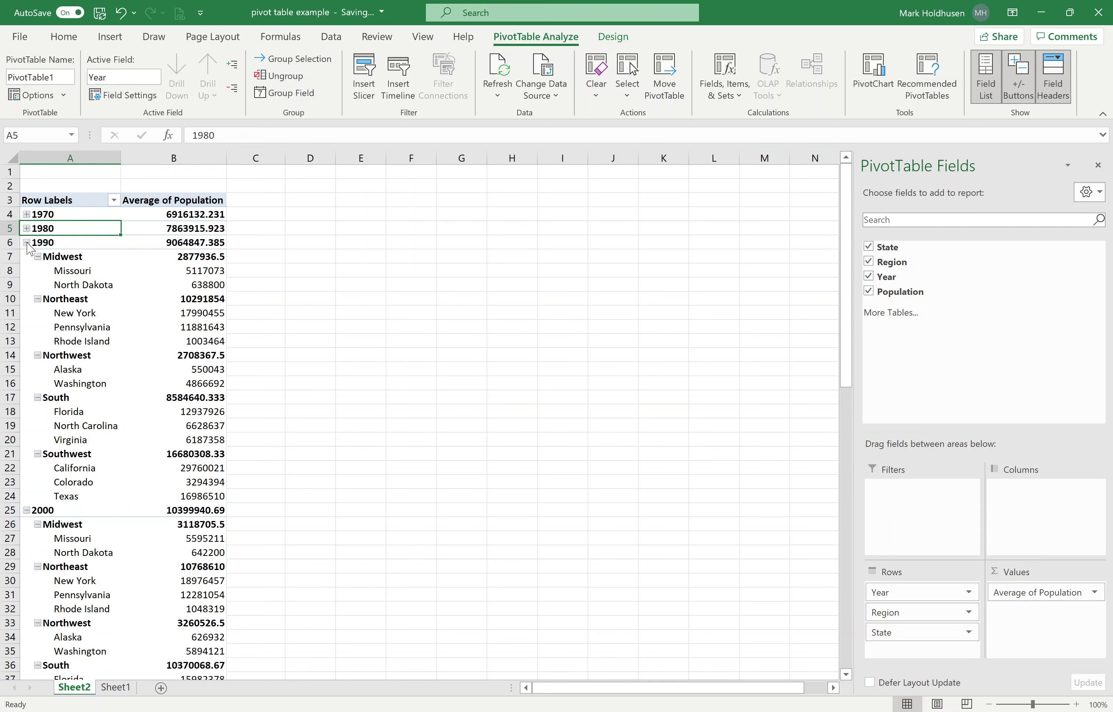
{"action": "left_click", "coordinate": [26, 243]}
{"action": "left_click", "coordinate": [27, 257]}
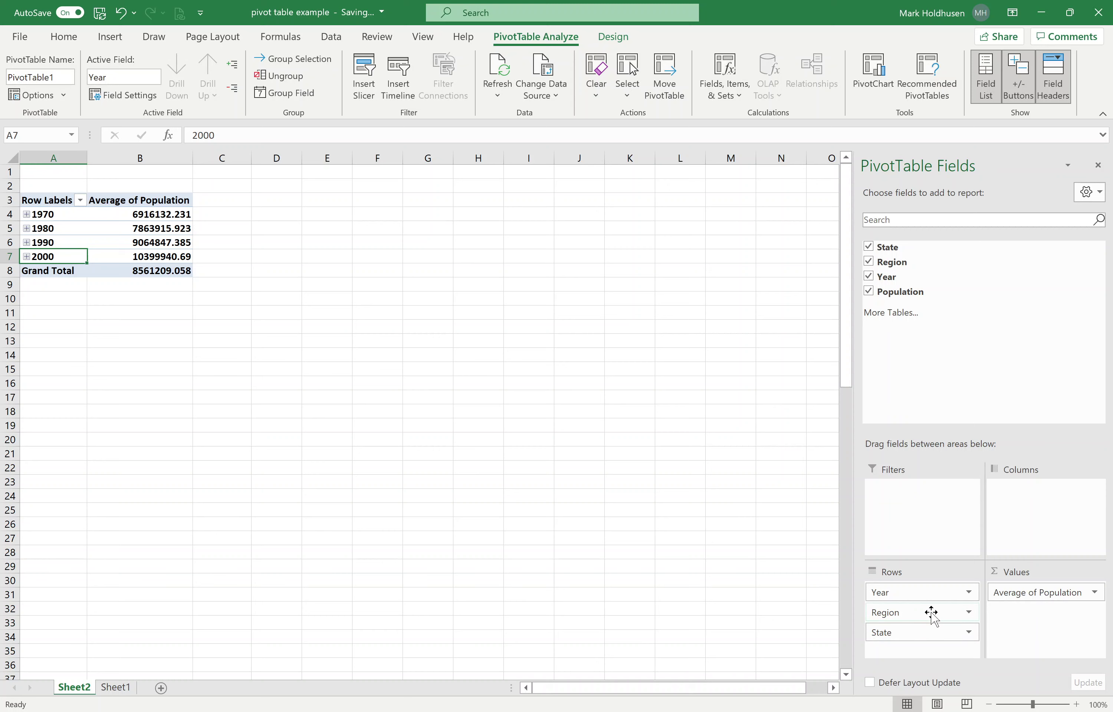
Put Region back on top in Rows, move Year to Columns, and inspect the 1970–2000 headings
{"action": "left_click_drag", "start_coordinate": [931, 616], "coordinate": [921, 591]}
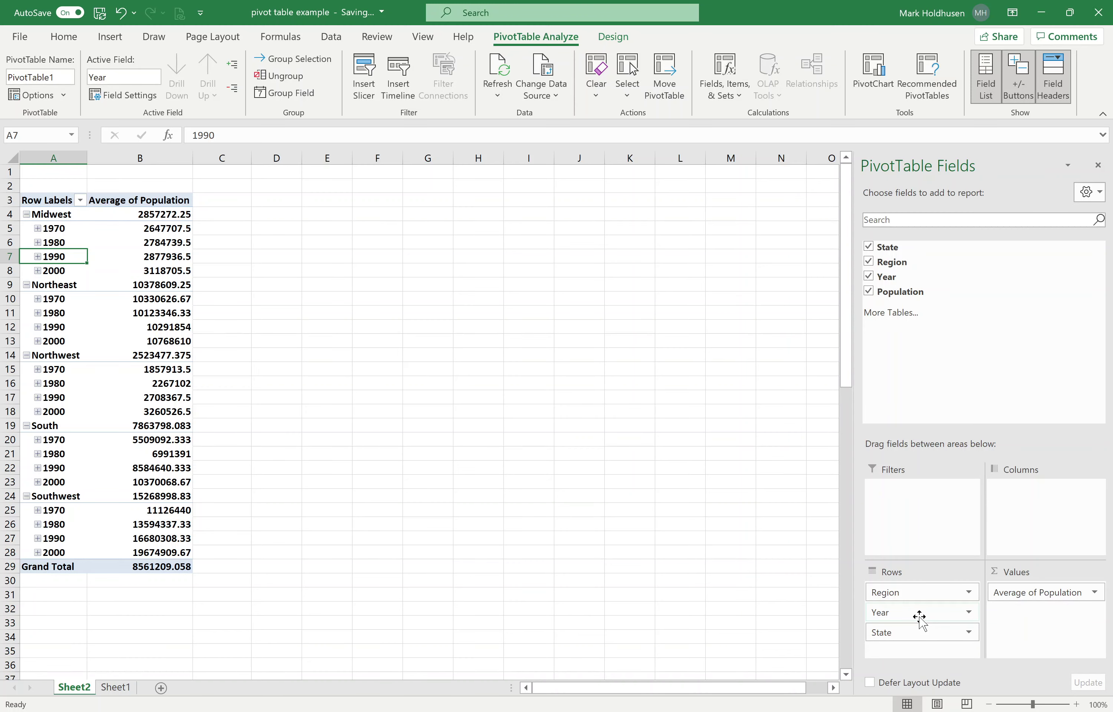
{"action": "left_click_drag", "start_coordinate": [919, 612], "coordinate": [1031, 499]}
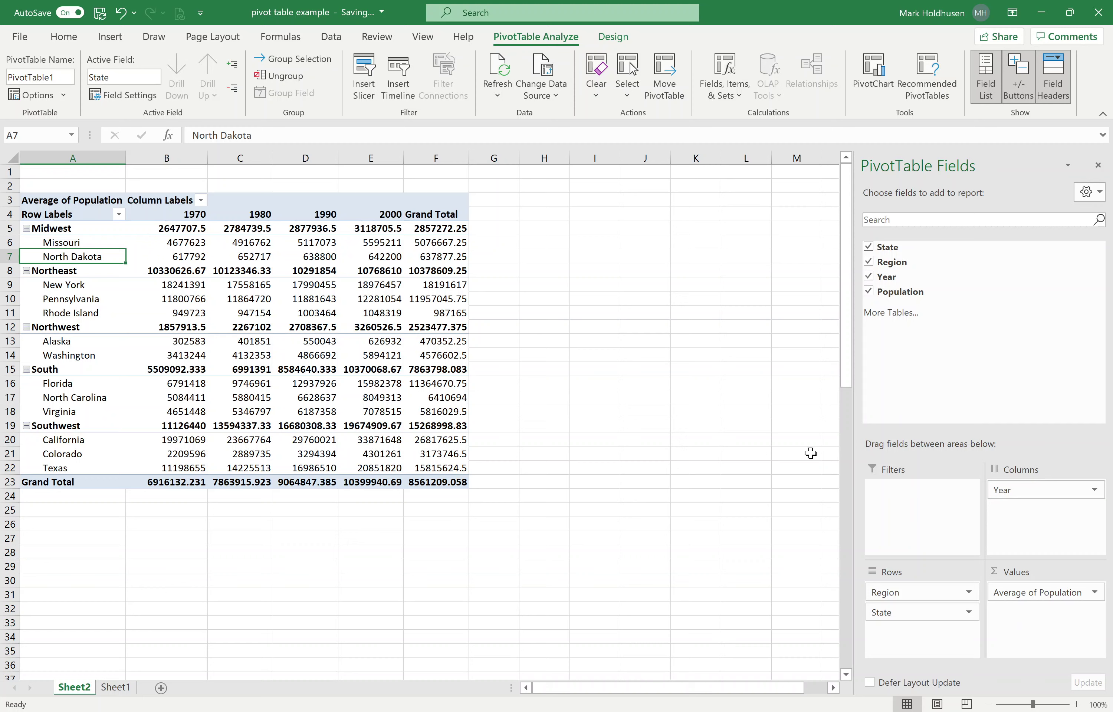
{"action": "left_click", "coordinate": [180, 216]}
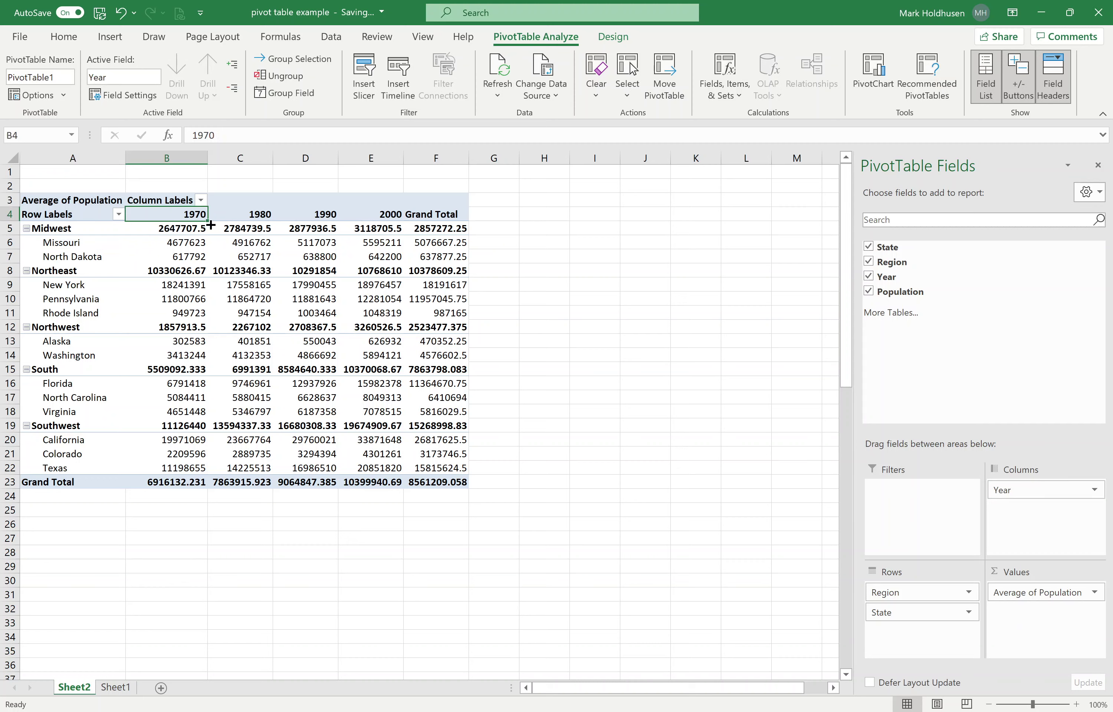
{"action": "left_click", "coordinate": [257, 214]}
{"action": "left_click", "coordinate": [307, 223]}
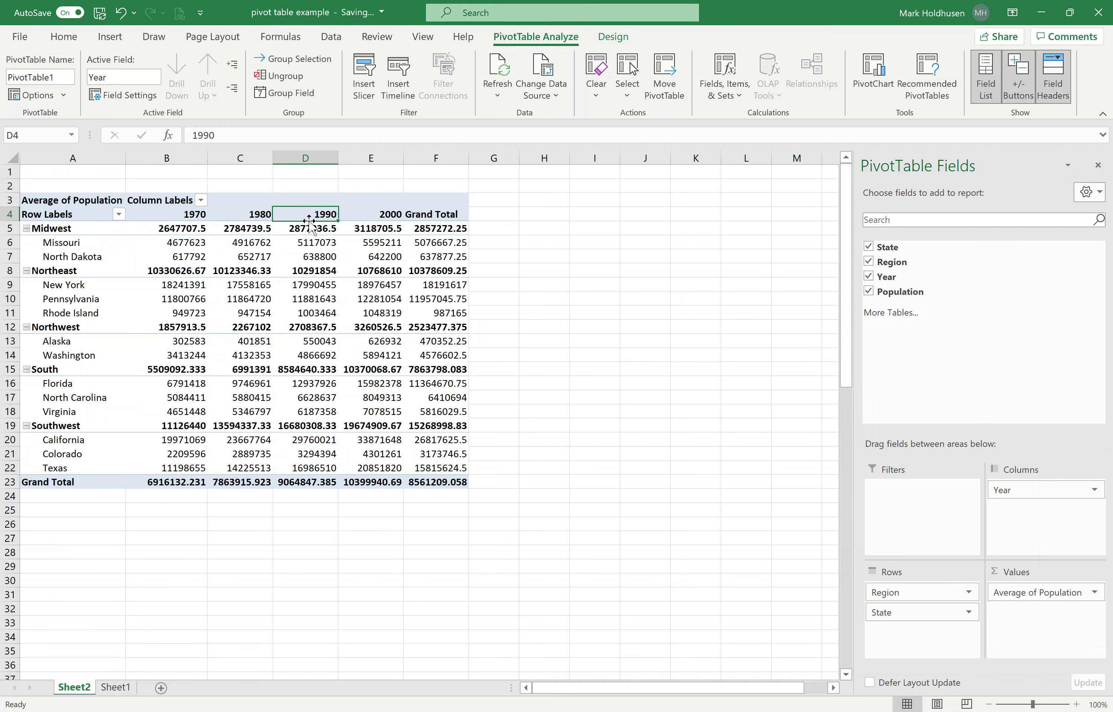
{"action": "left_click", "coordinate": [383, 216]}
{"action": "mouse_move", "coordinate": [359, 241]}
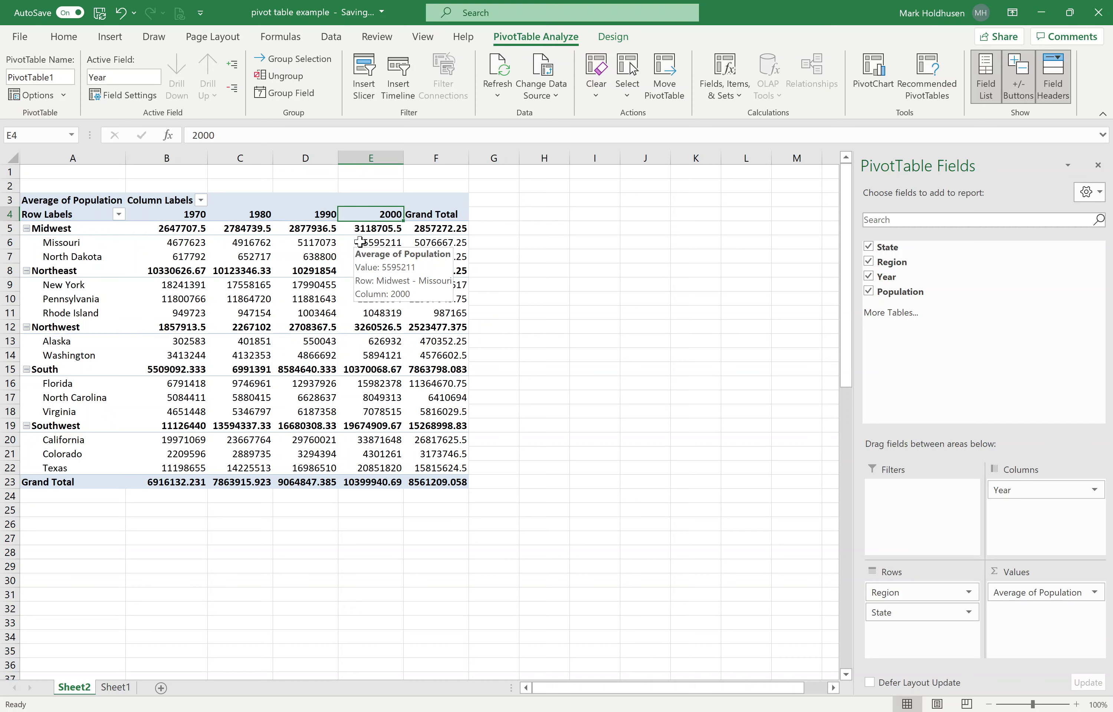
{"action": "left_click", "coordinate": [194, 229]}
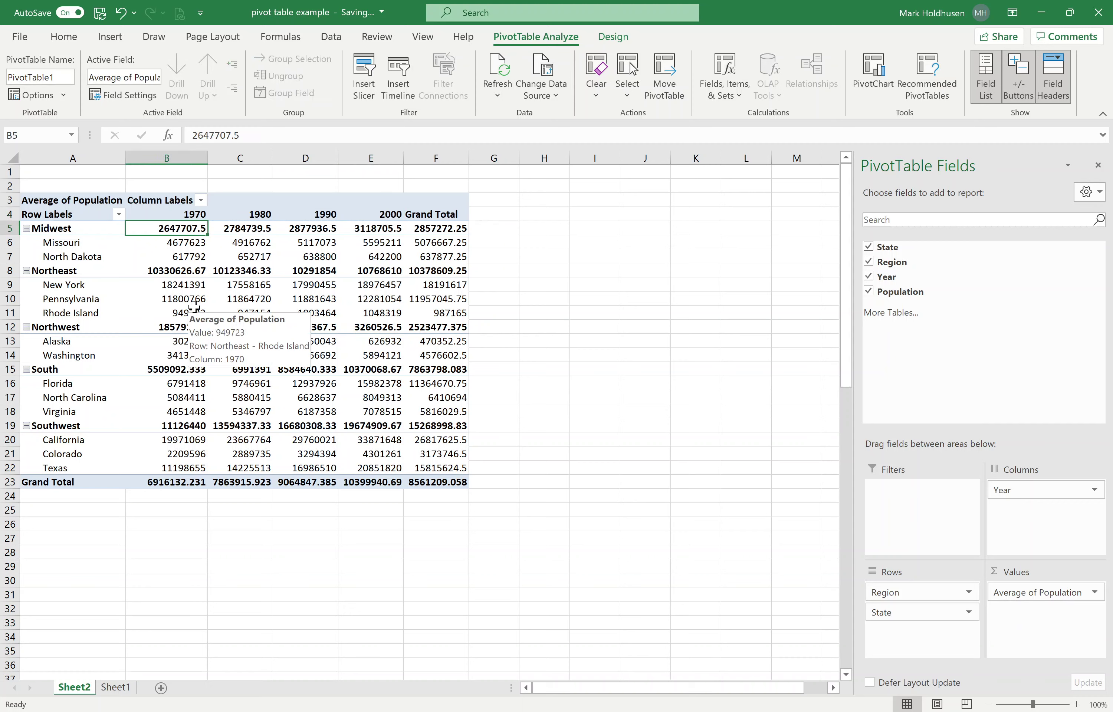
{"action": "mouse_move", "coordinate": [234, 333]}
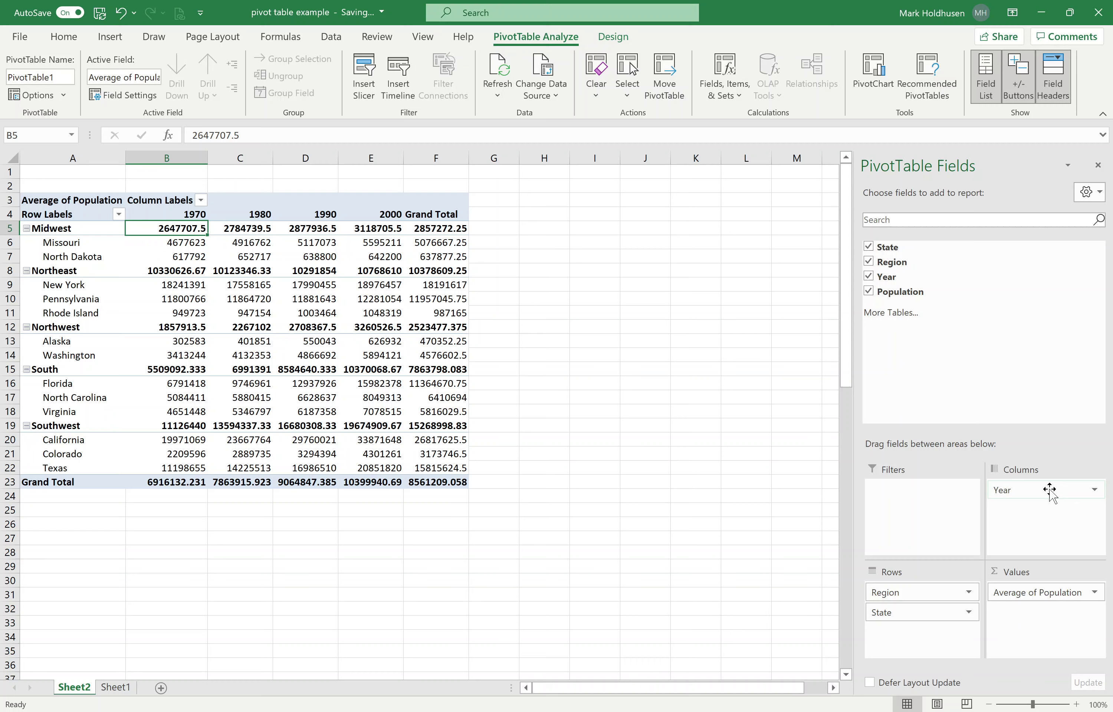
{"action": "mouse_move", "coordinate": [1048, 489]}
{"action": "left_mouse_down"}
{"action": "mouse_move", "coordinate": [957, 607]}
{"action": "mouse_move", "coordinate": [1061, 505]}
{"action": "mouse_move", "coordinate": [1043, 490]}
{"action": "left_mouse_up"}
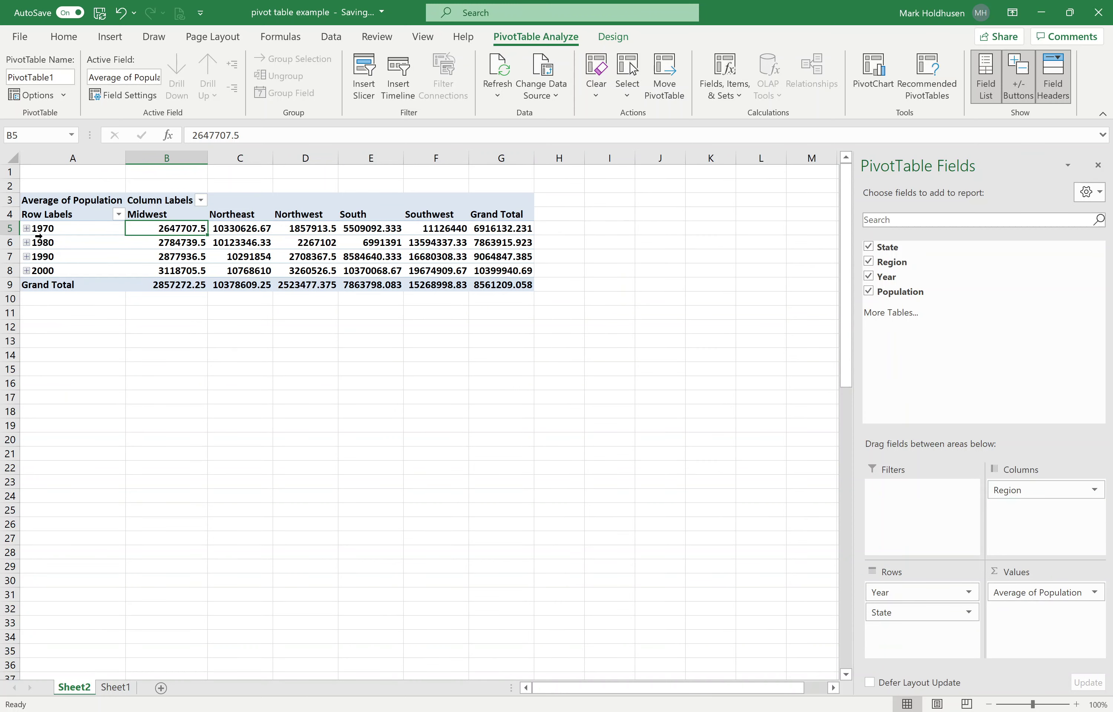
{"action": "left_click", "coordinate": [27, 228]}
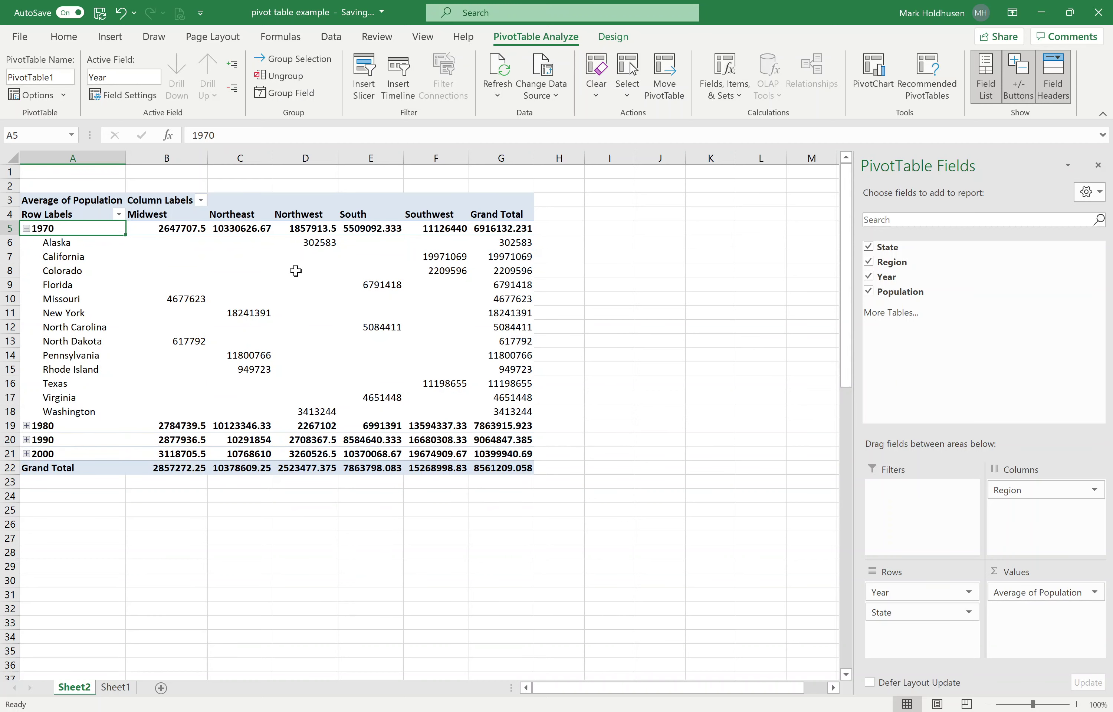
{"action": "left_click", "coordinate": [27, 228]}
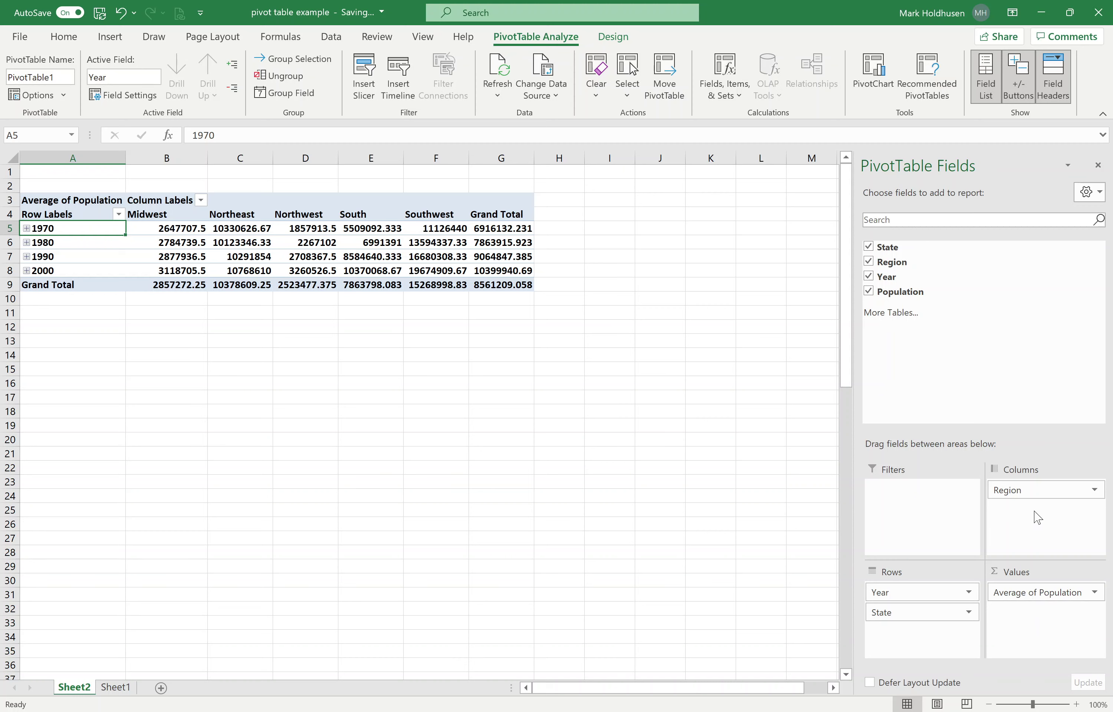
{"action": "mouse_move", "coordinate": [1028, 490]}
{"action": "left_mouse_down"}
{"action": "mouse_move", "coordinate": [964, 551]}
{"action": "mouse_move", "coordinate": [939, 604]}
{"action": "mouse_move", "coordinate": [926, 600]}
{"action": "mouse_move", "coordinate": [922, 583]}
{"action": "mouse_move", "coordinate": [1036, 495]}
{"action": "mouse_move", "coordinate": [1052, 510]}
{"action": "mouse_move", "coordinate": [1034, 505]}
{"action": "left_mouse_up"}
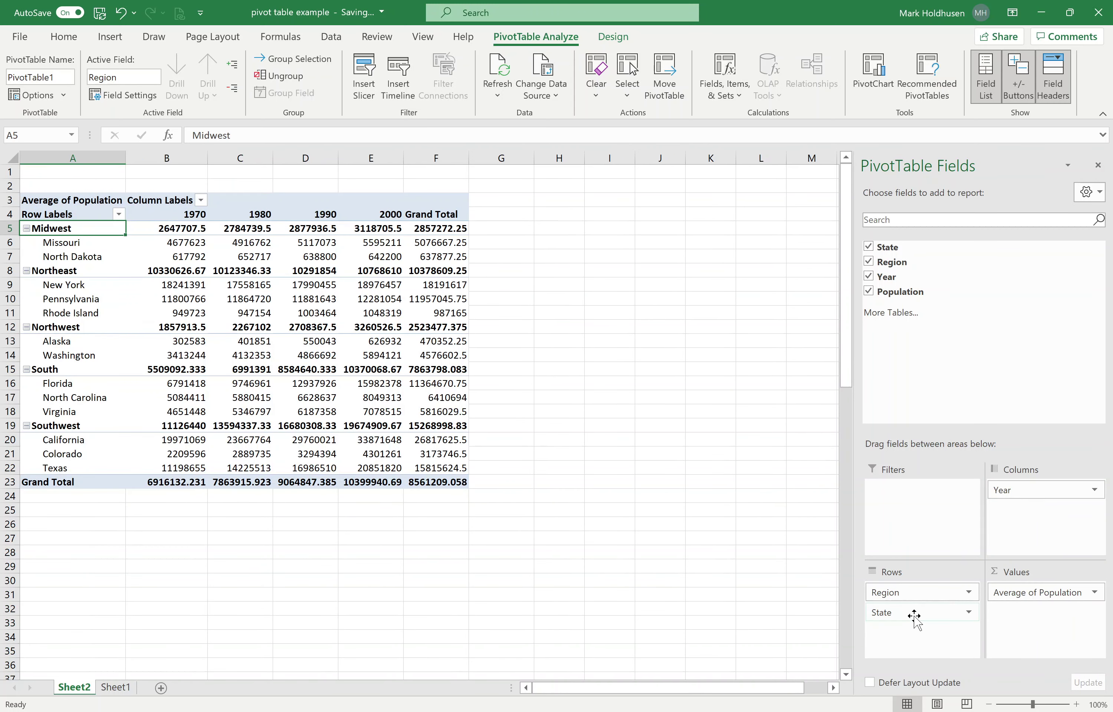
{"action": "left_click_drag", "start_coordinate": [913, 613], "coordinate": [900, 588]}
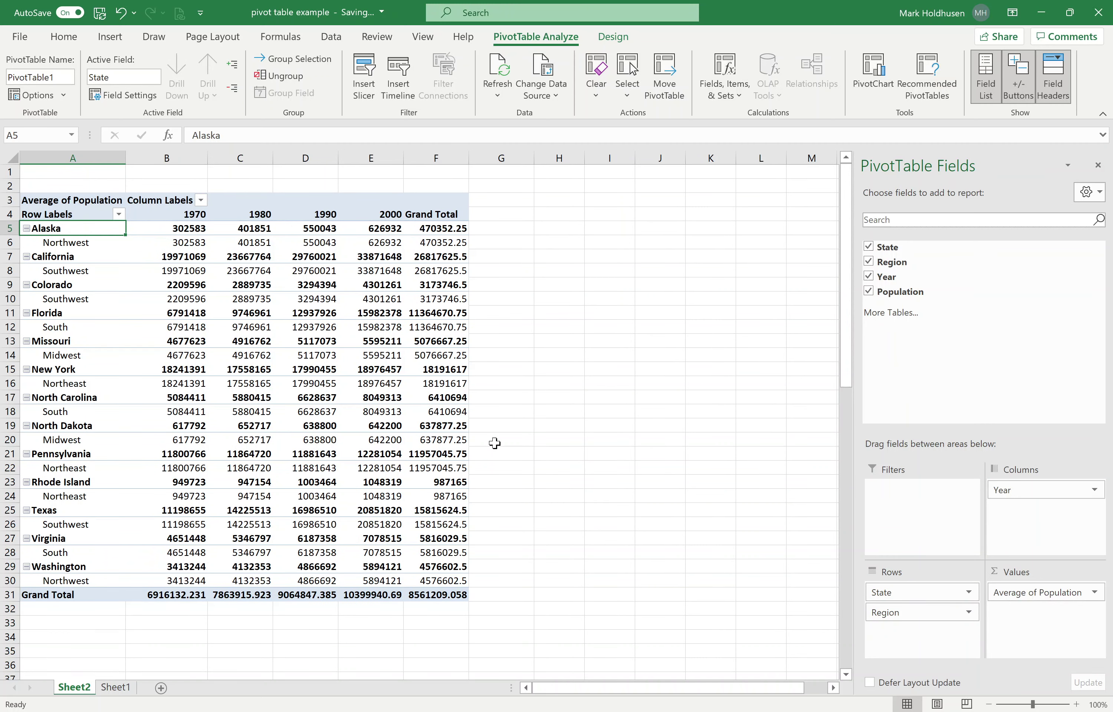
{"action": "mouse_move", "coordinate": [298, 272]}
{"action": "left_click_drag", "start_coordinate": [912, 611], "coordinate": [909, 587]}
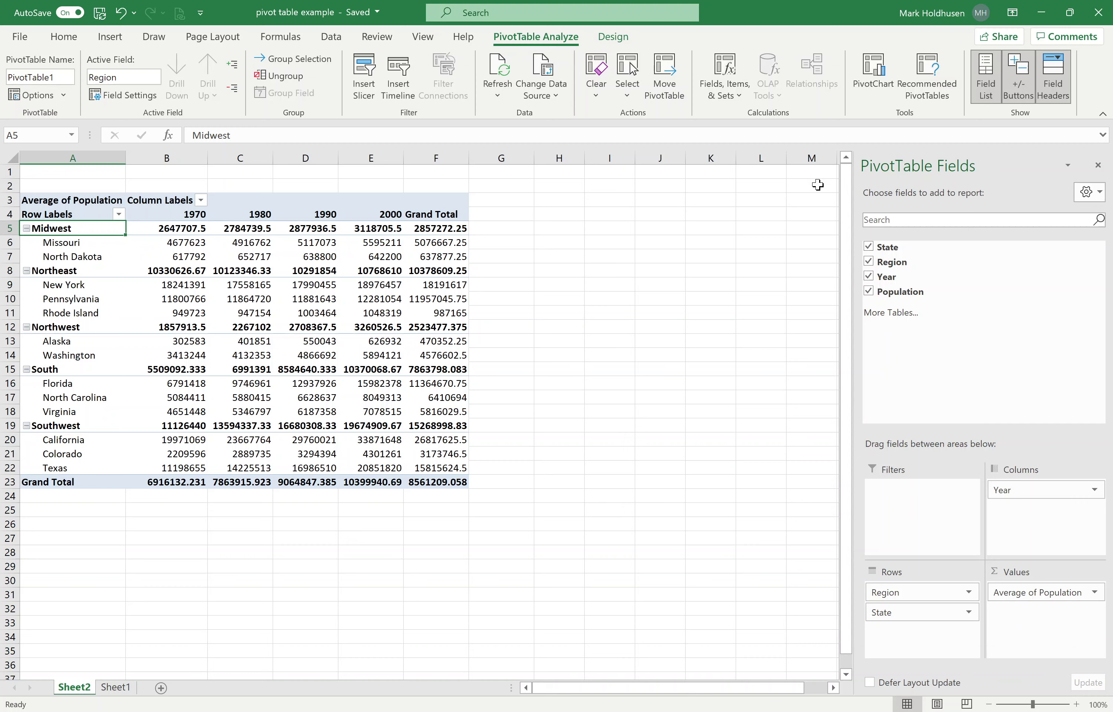
Add Population to Values a second time as Sum of Population, leaving its settings unchanged
{"action": "left_click_drag", "start_coordinate": [924, 292], "coordinate": [1061, 631]}
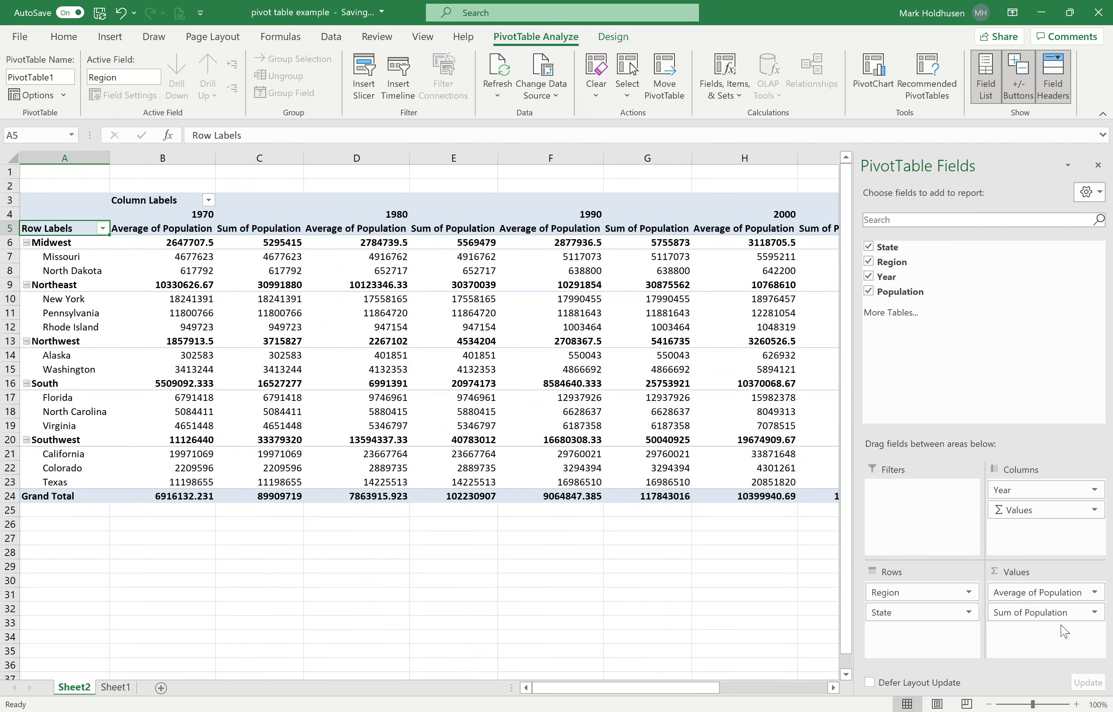
{"action": "left_click", "coordinate": [1094, 613]}
{"action": "left_click", "coordinate": [1036, 595]}
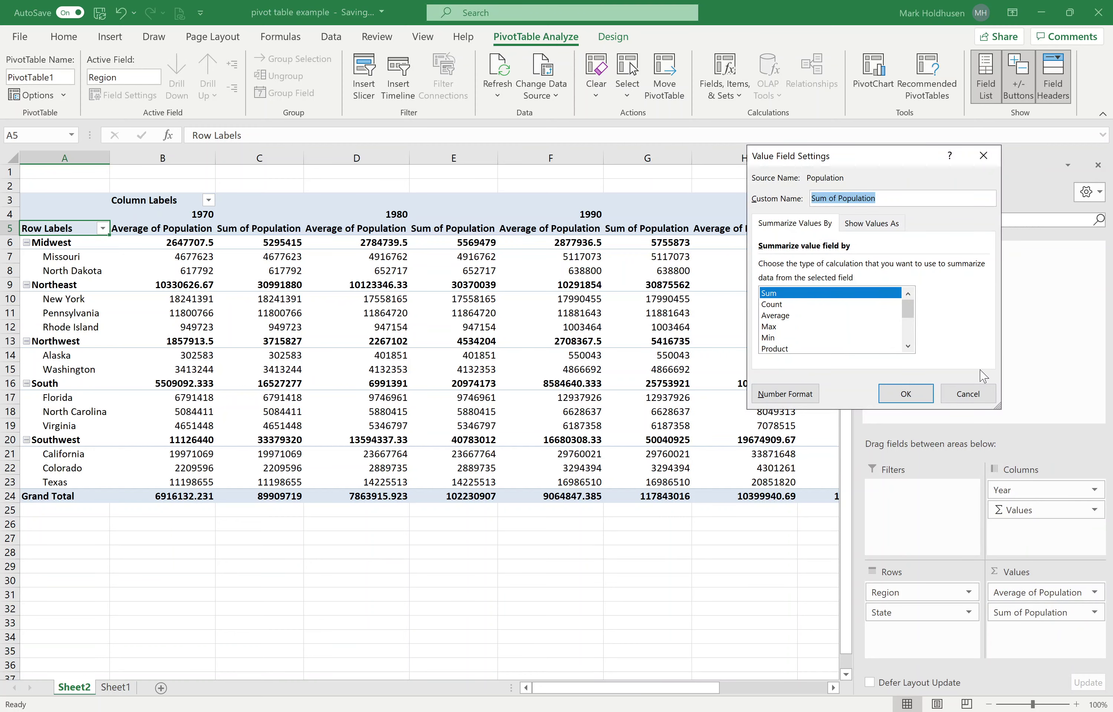
{"action": "left_click", "coordinate": [977, 395]}
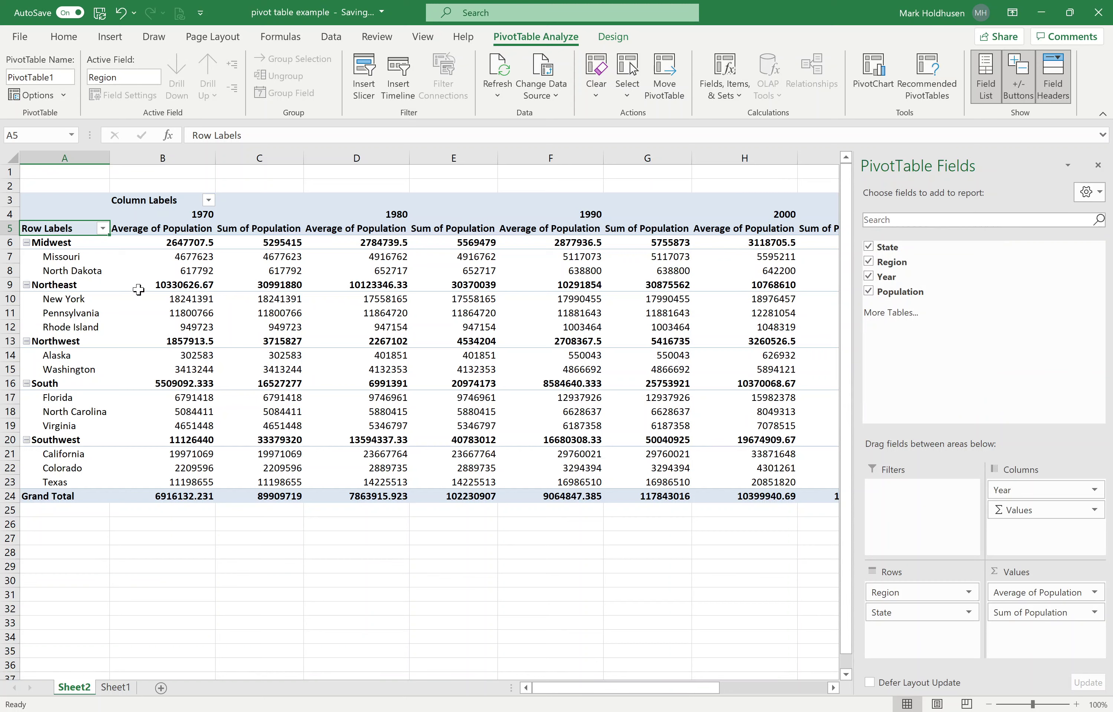
Compare the 1970 Sum of Population and Average of Population column headings
{"action": "mouse_move", "coordinate": [120, 259]}
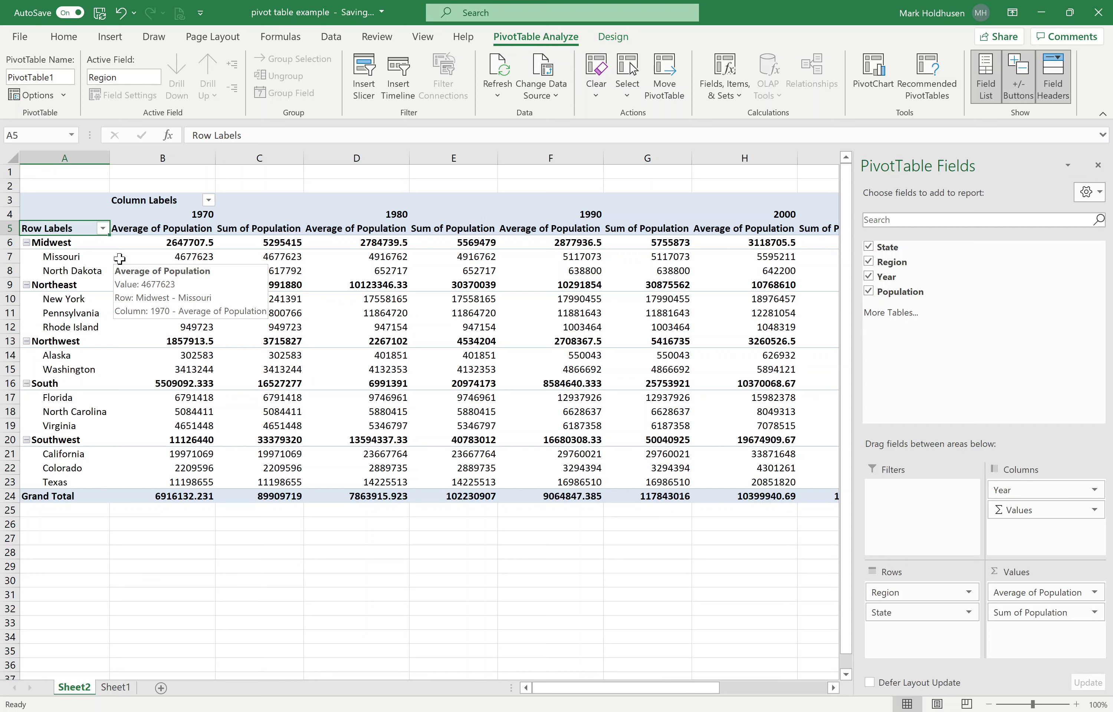
{"action": "left_click", "coordinate": [257, 229]}
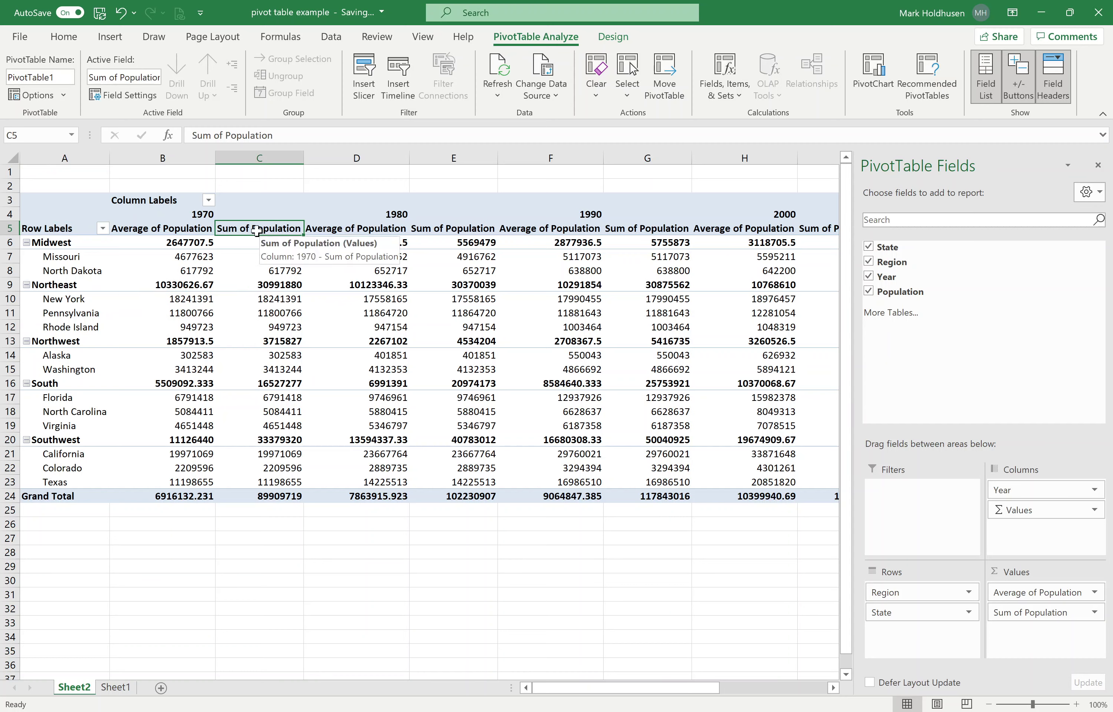
{"action": "left_click", "coordinate": [179, 232]}
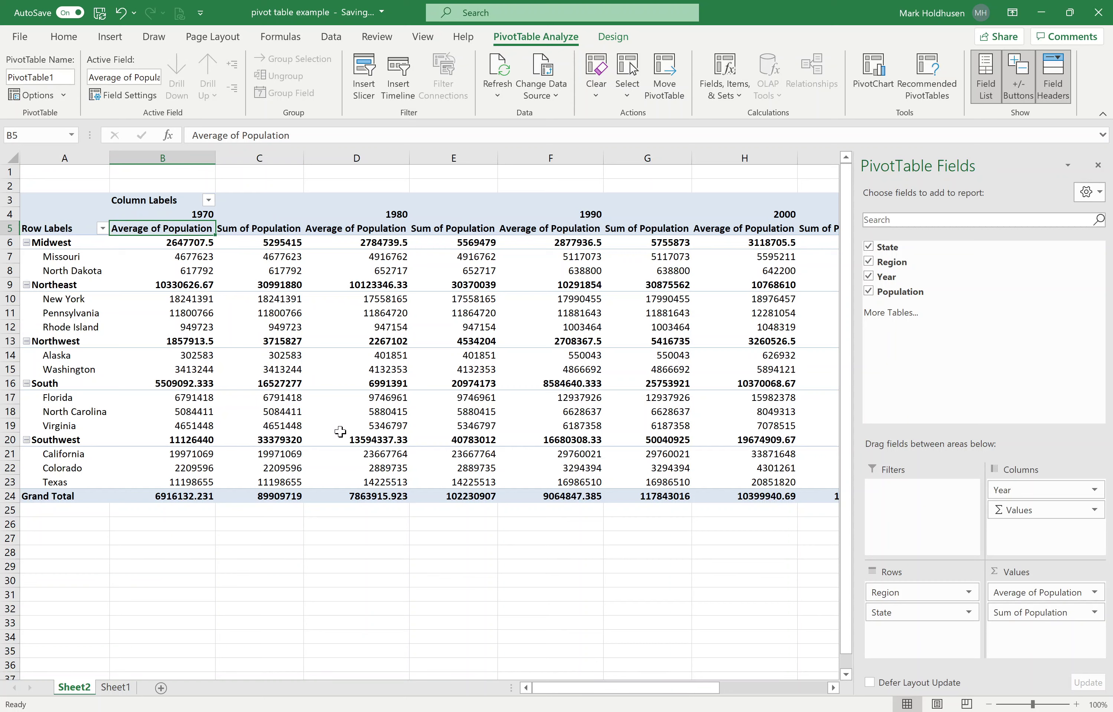
{"action": "mouse_move", "coordinate": [340, 431]}
{"action": "left_click", "coordinate": [1095, 593]}
Remove the Average of Population field from the Values area
{"action": "left_click", "coordinate": [1032, 556]}
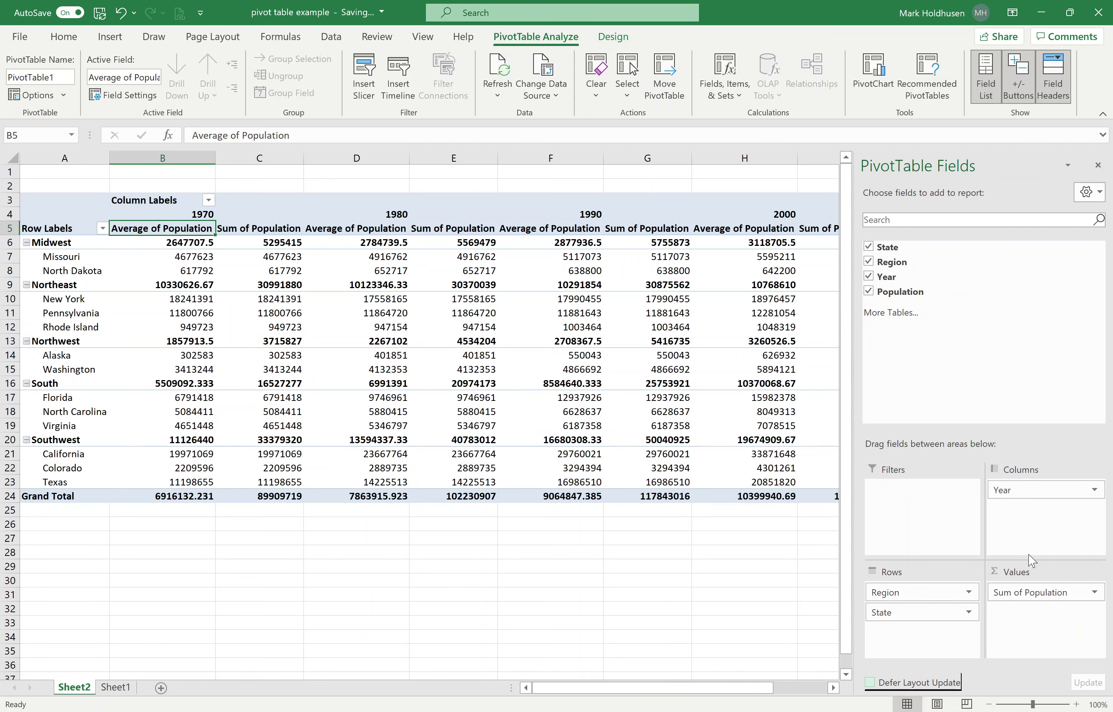